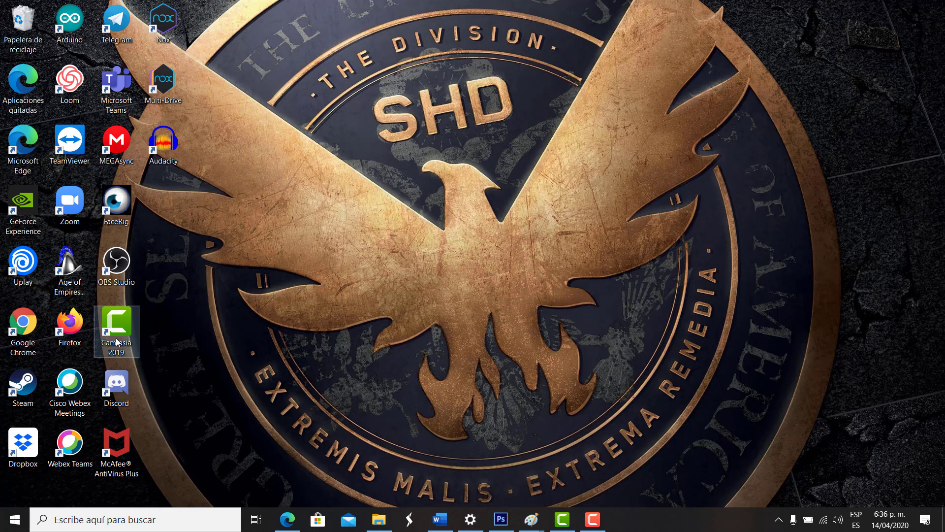
Examine the installer files in the inner Camtasia Studio 9 Por El Jordi folder under Downloads, and minimize the file window
click(379, 519)
click(249, 155)
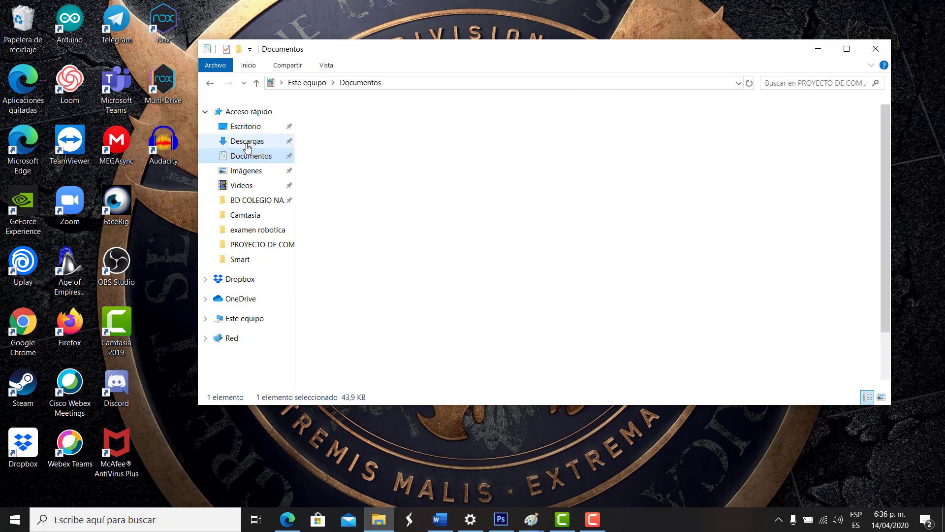
click(248, 141)
scroll(397, 237, down, 2)
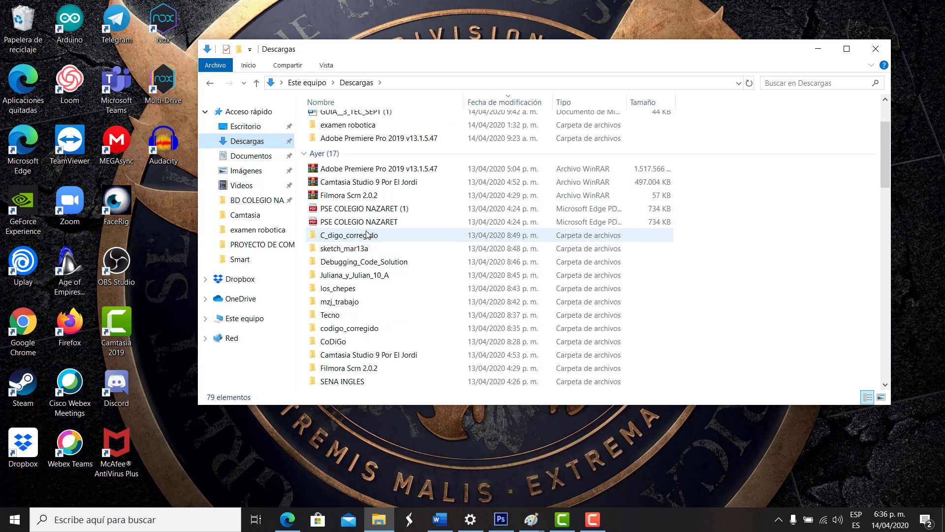
scroll(363, 340, down, 2)
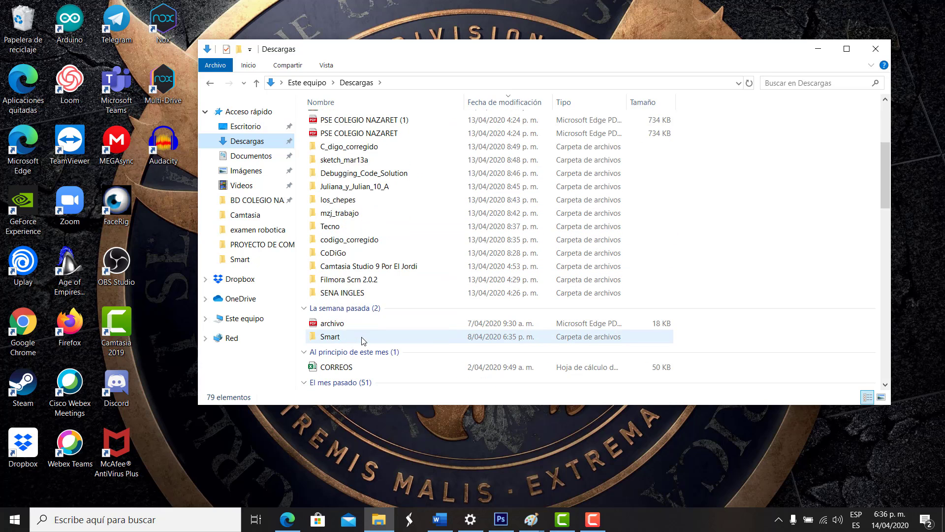
click(349, 269)
double_click(349, 269)
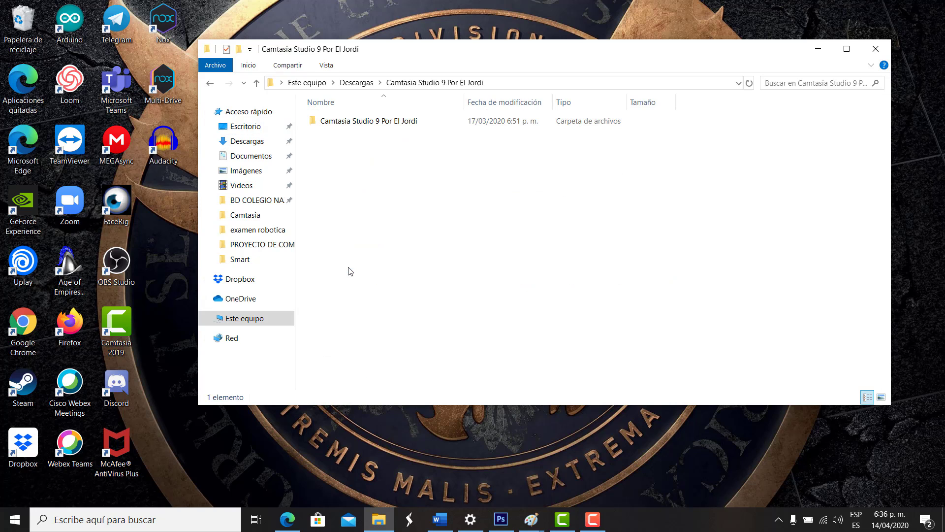
click(344, 127)
double_click(343, 127)
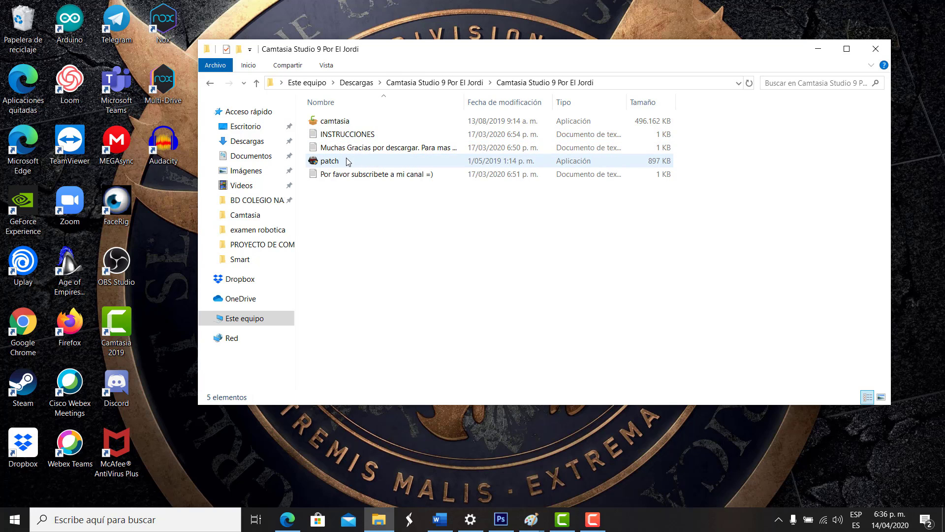
drag(346, 154, 372, 203)
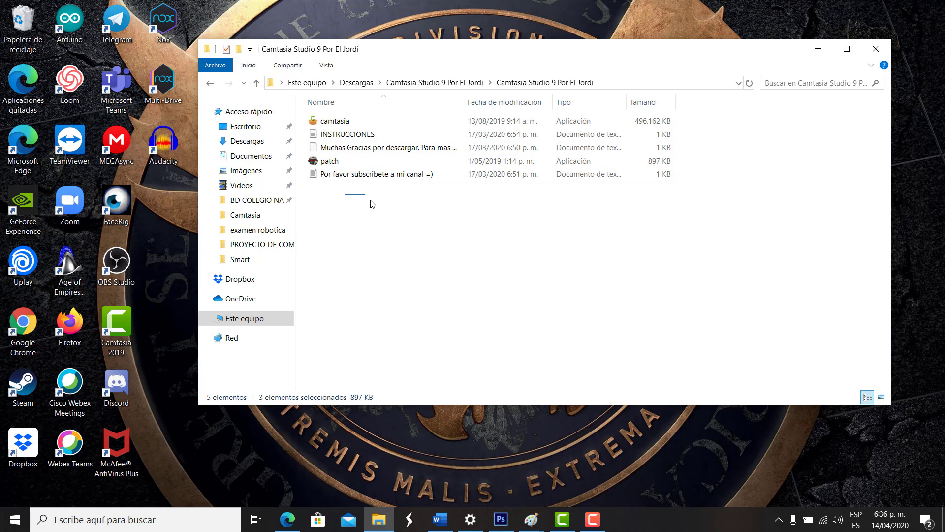
click(818, 51)
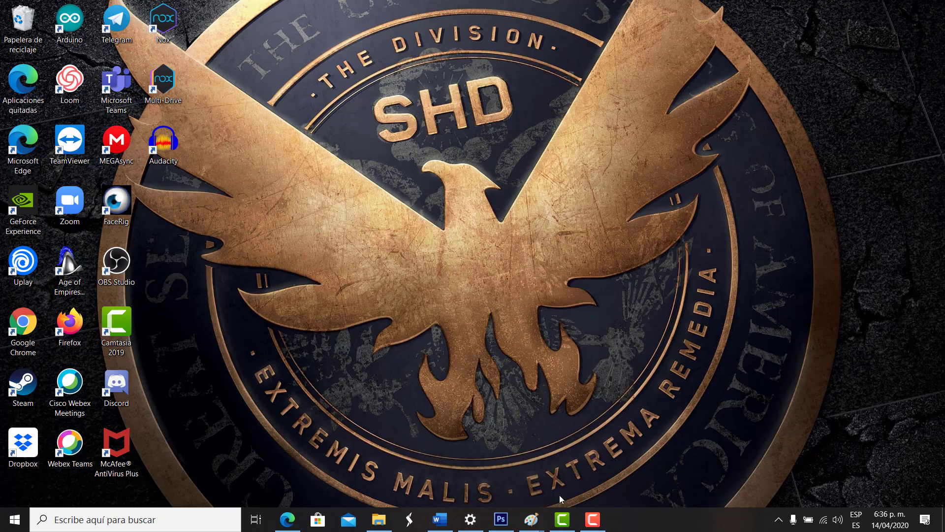
Show the untitled Paint screenshot of the Camtasia recorder controls in the foreground
click(531, 519)
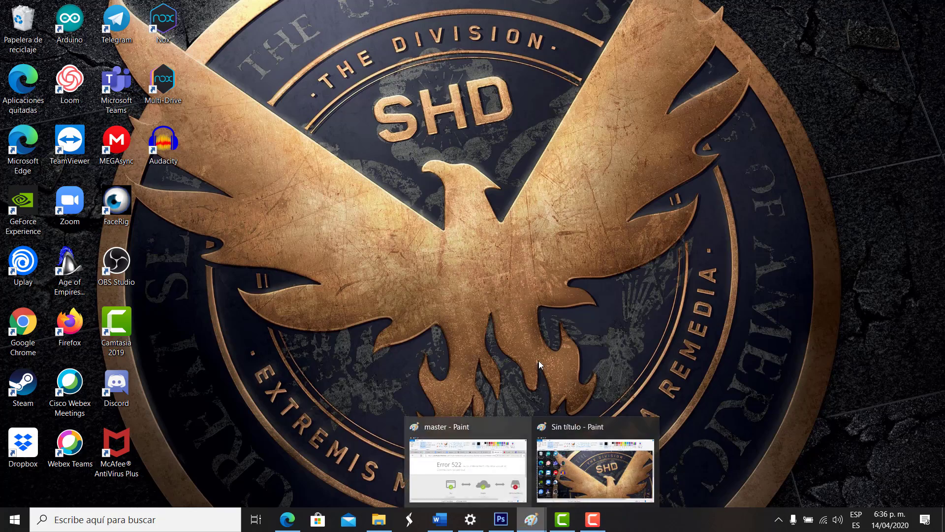
click(596, 451)
click(802, 61)
scroll(743, 256, down, 3)
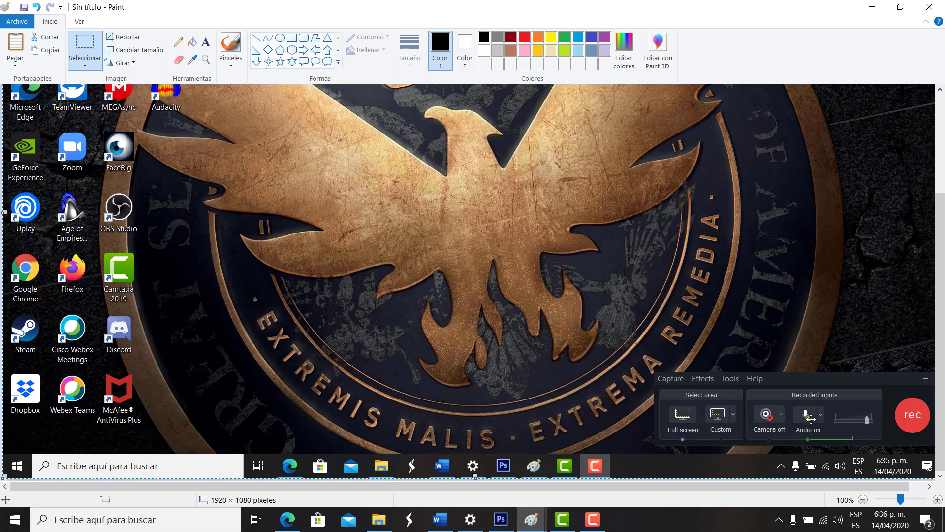
Bring up the running recorder's control window and minimize the Paint screenshot
mouse_move(592, 520)
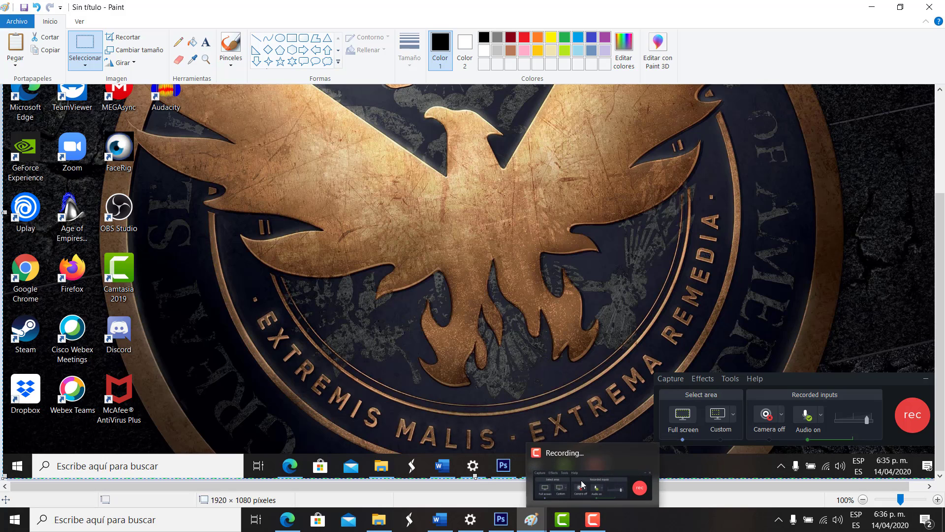
click(582, 484)
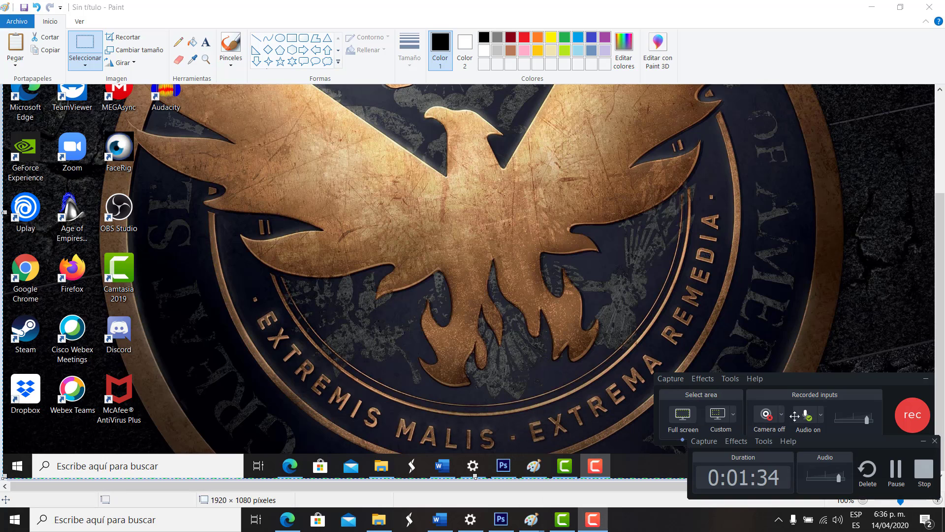
click(583, 485)
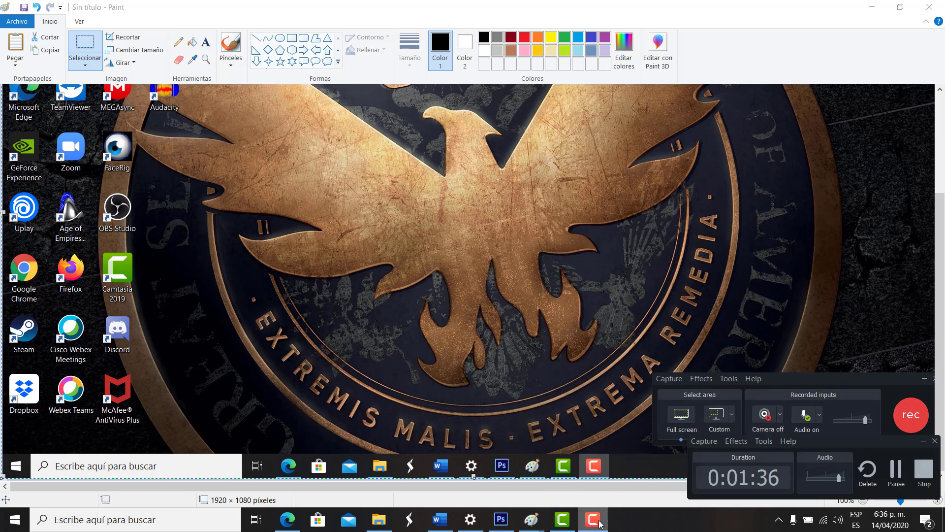
click(872, 7)
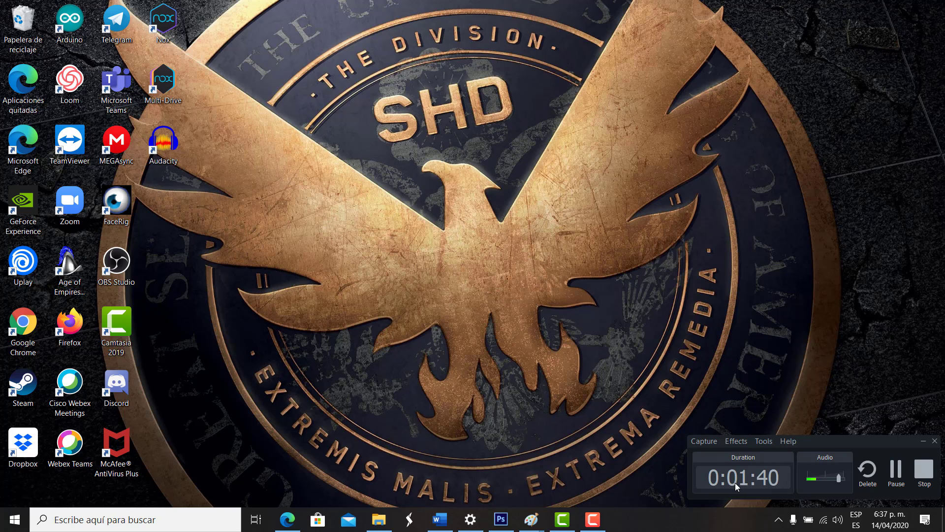
Review the recorder's Recording Toolbars options and leave them without applying changes
click(763, 443)
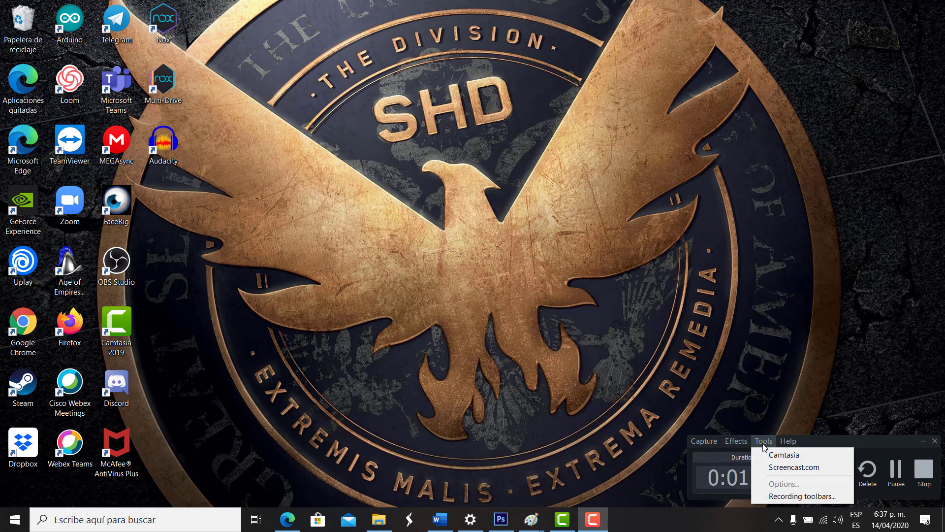
click(791, 495)
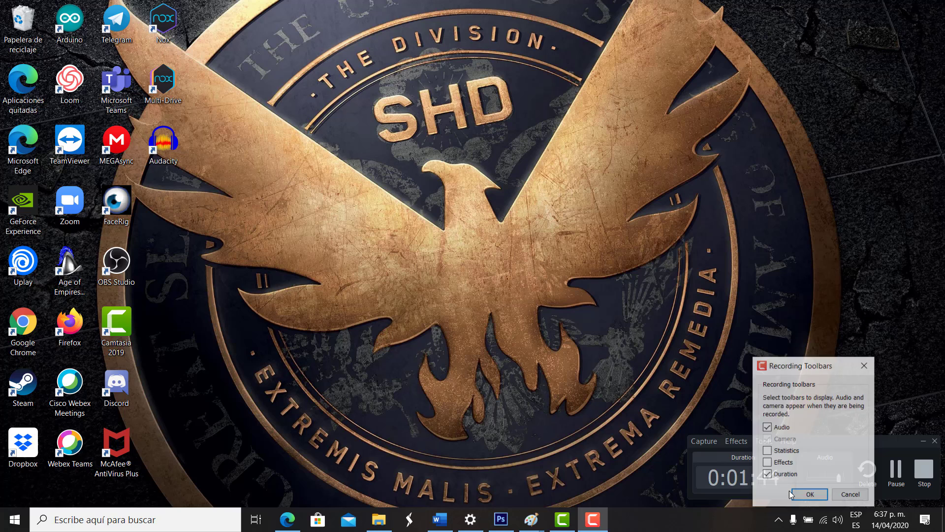
click(857, 495)
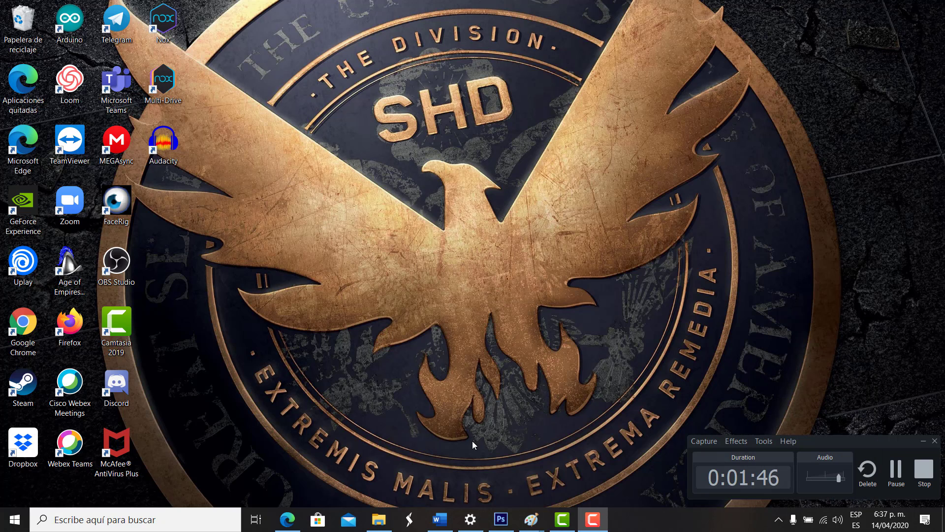
Hide the recorder controls and look at the untitled Paint screenshot once more before minimizing it
click(590, 521)
mouse_move(532, 520)
click(581, 492)
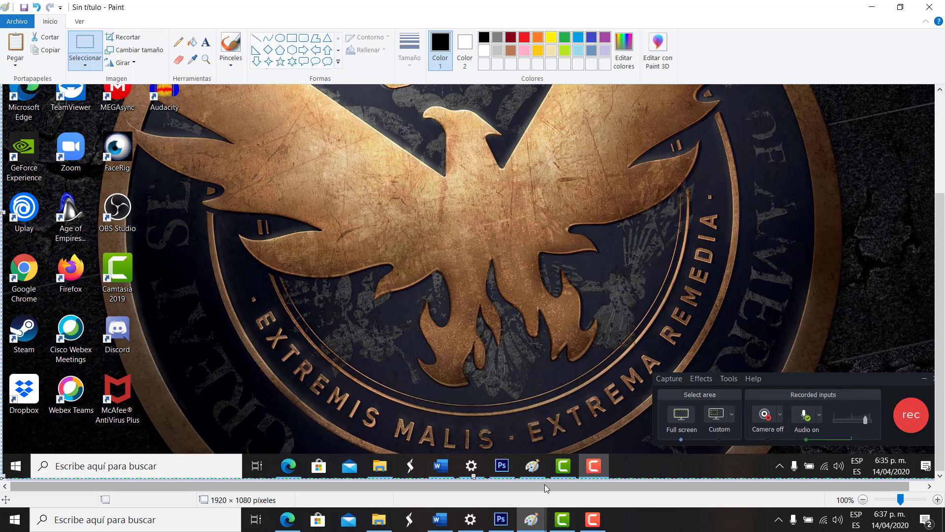
click(873, 8)
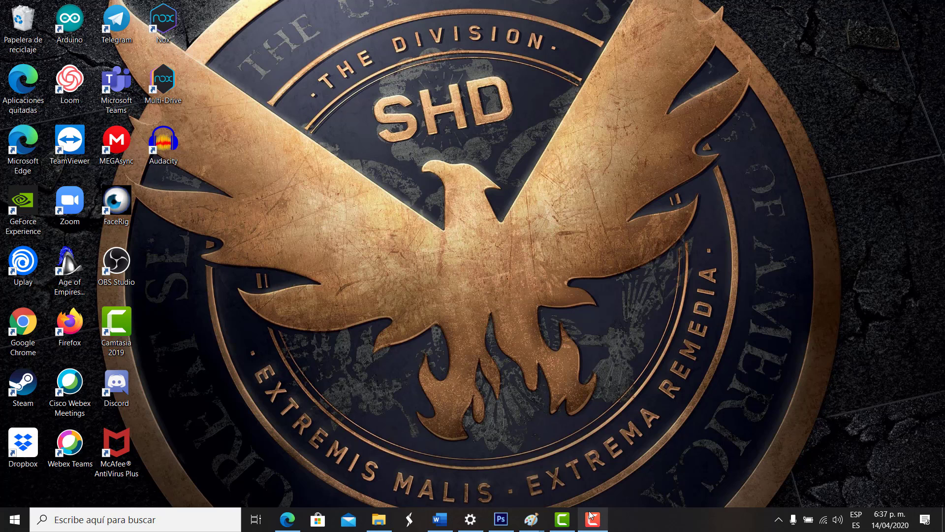
Switch to the Camtasia editor and open the Nazaret Pagos Pse project
mouse_move(592, 517)
mouse_move(593, 489)
click(552, 516)
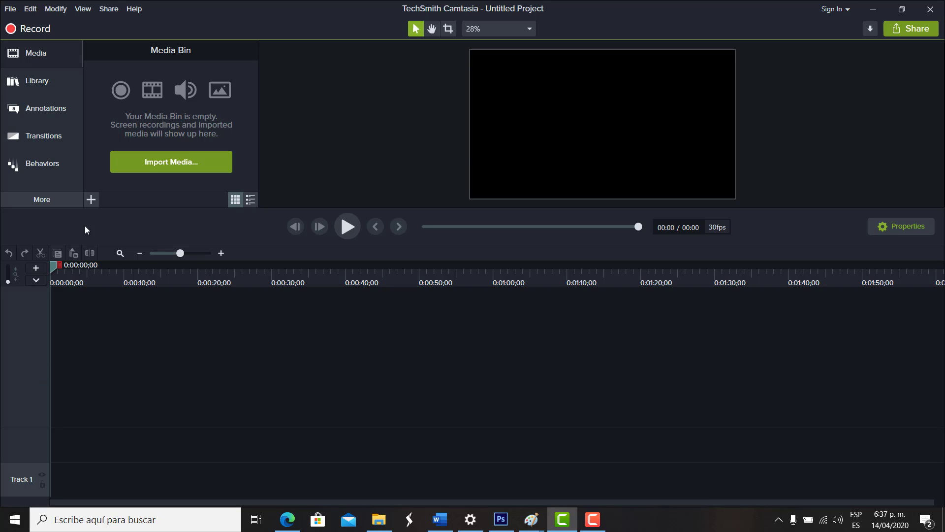
click(13, 9)
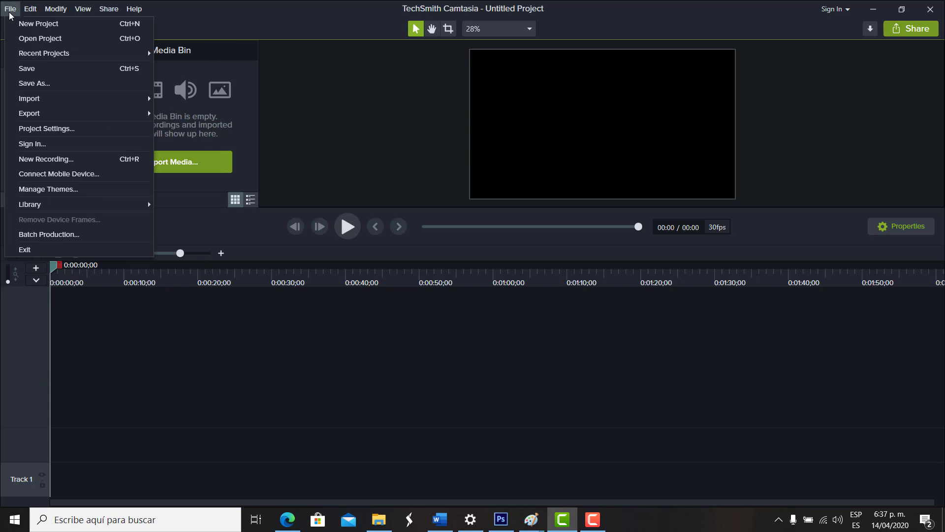
click(163, 125)
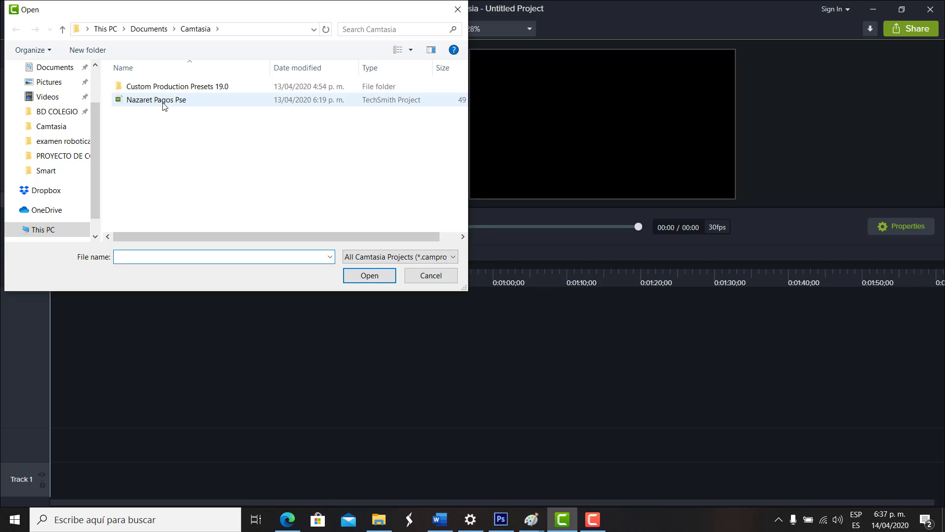
double_click(163, 103)
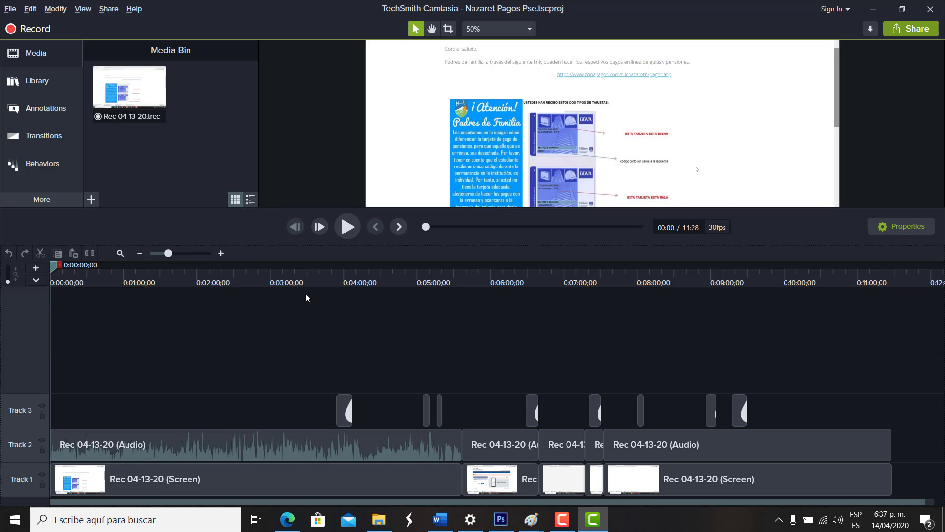
Select the first screen clip on Track 1 and move the playhead to about 0:03:59
click(408, 177)
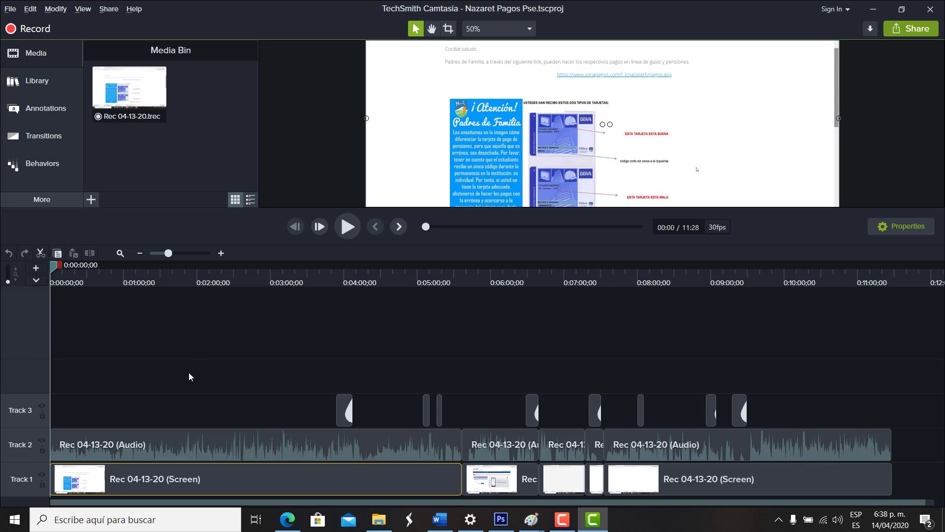
drag(333, 285, 343, 288)
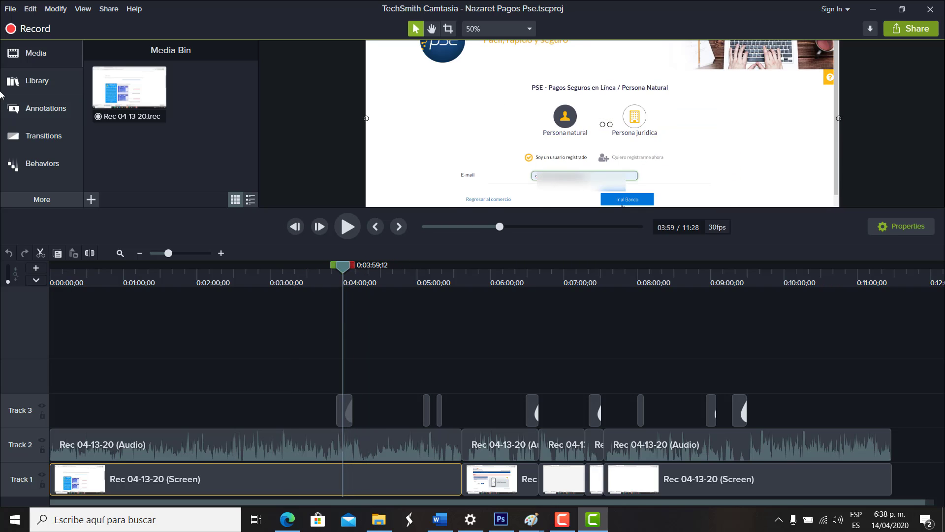
Browse the Library assets, Behaviors, Transitions and Callouts, ending on the Blur & Highlight annotations
click(33, 85)
scroll(220, 128, down, 1)
scroll(221, 128, down, 1)
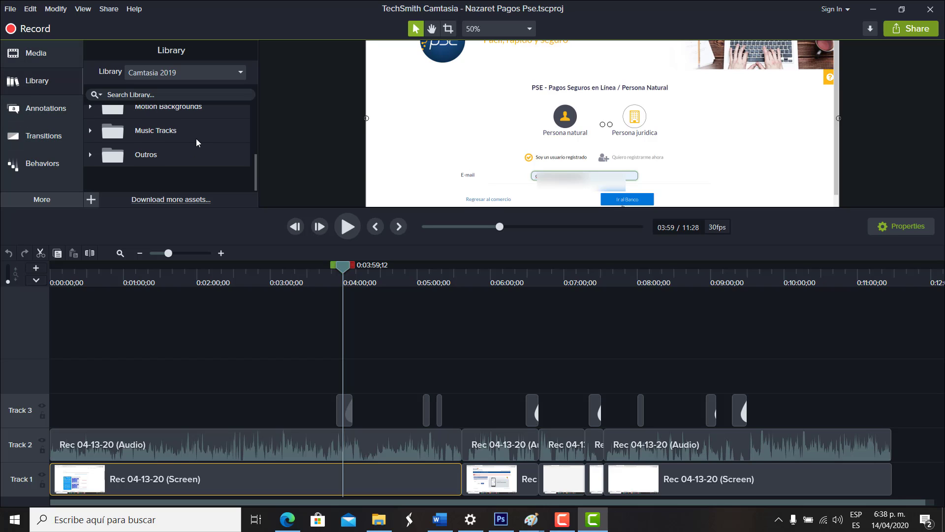
scroll(196, 138, up, 1)
click(30, 165)
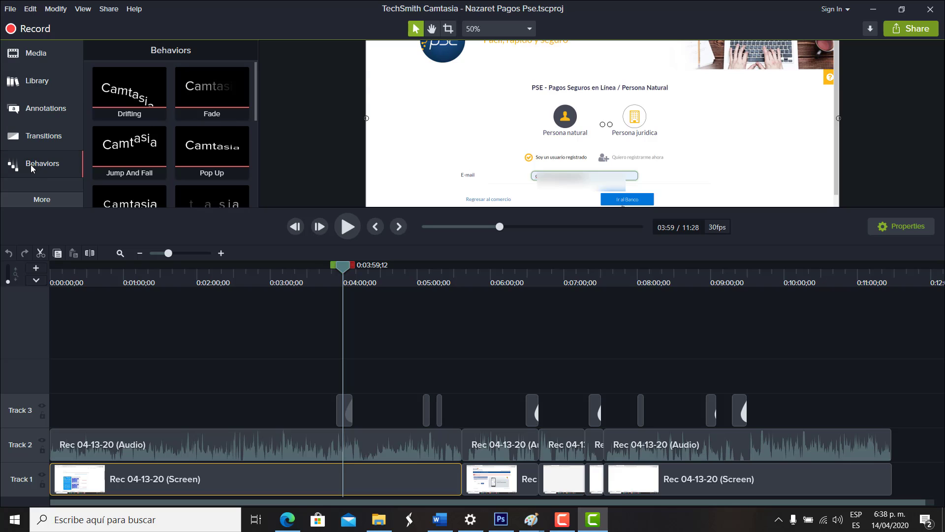
click(35, 137)
click(44, 110)
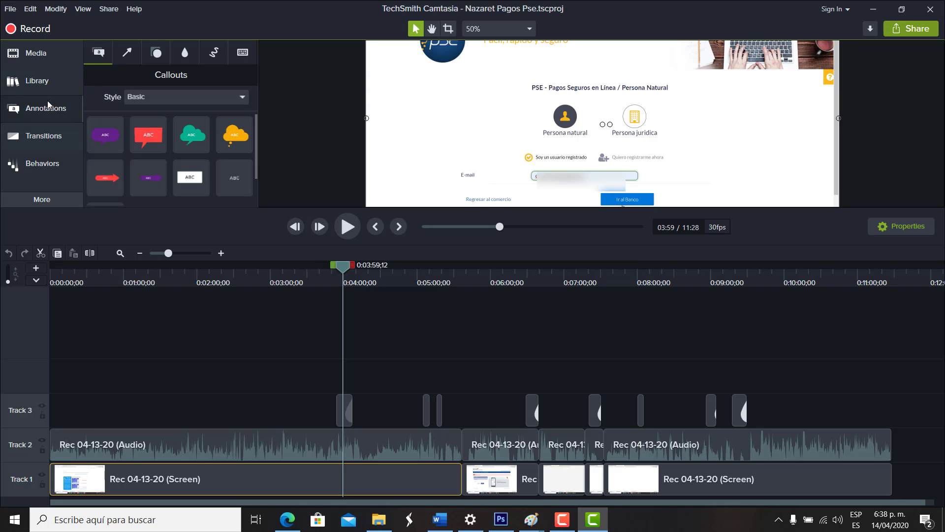
click(184, 53)
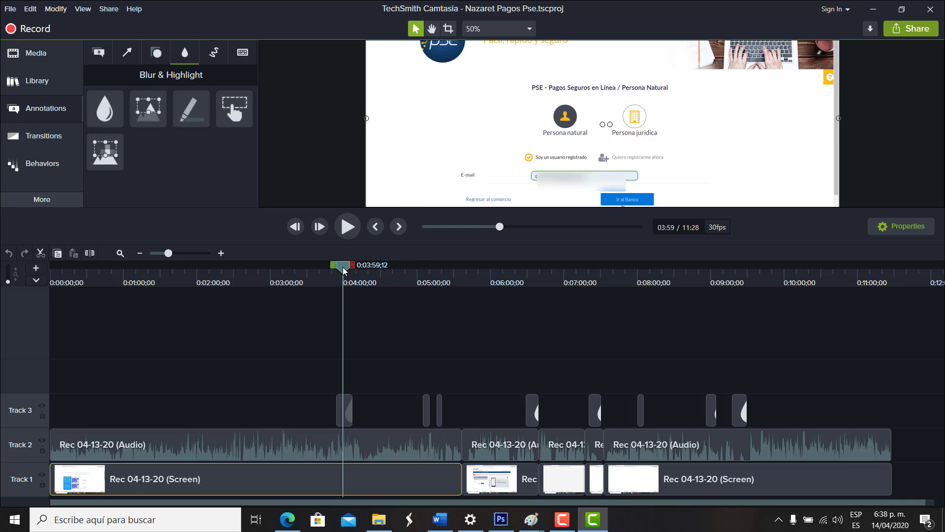
Scrub through the timeline to about 0:05:26 and back to about 0:02:39 to review the footage
click(252, 278)
drag(209, 283, 456, 286)
drag(461, 287, 450, 287)
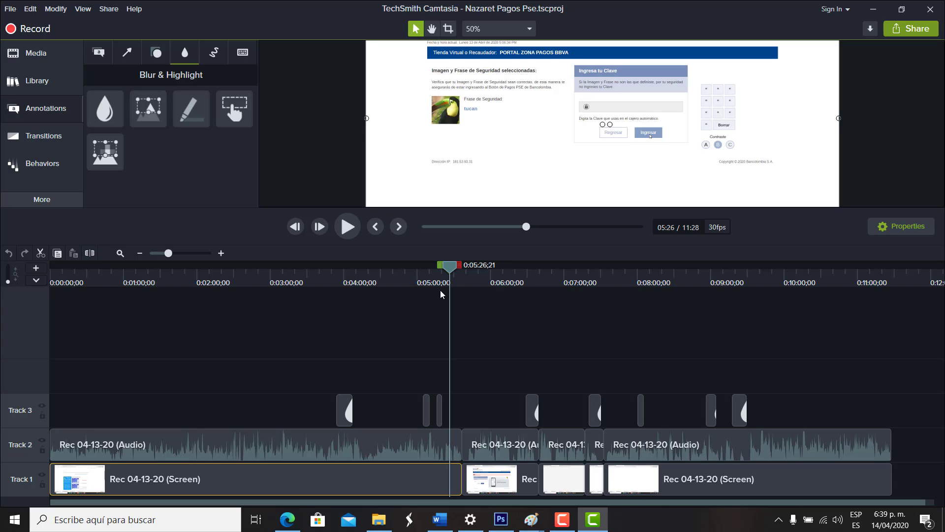
drag(453, 267, 245, 305)
View the project's export formats and the Zipped Project option without exporting
click(9, 8)
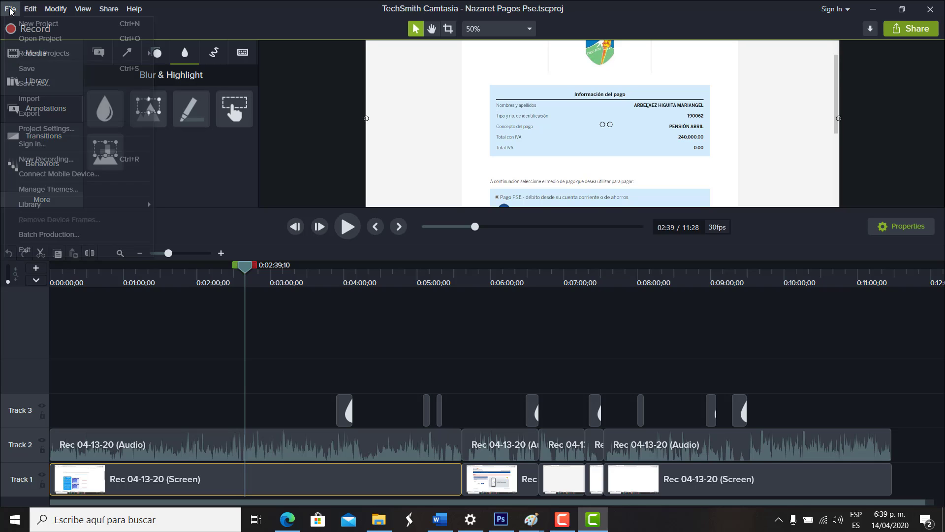
mouse_move(42, 114)
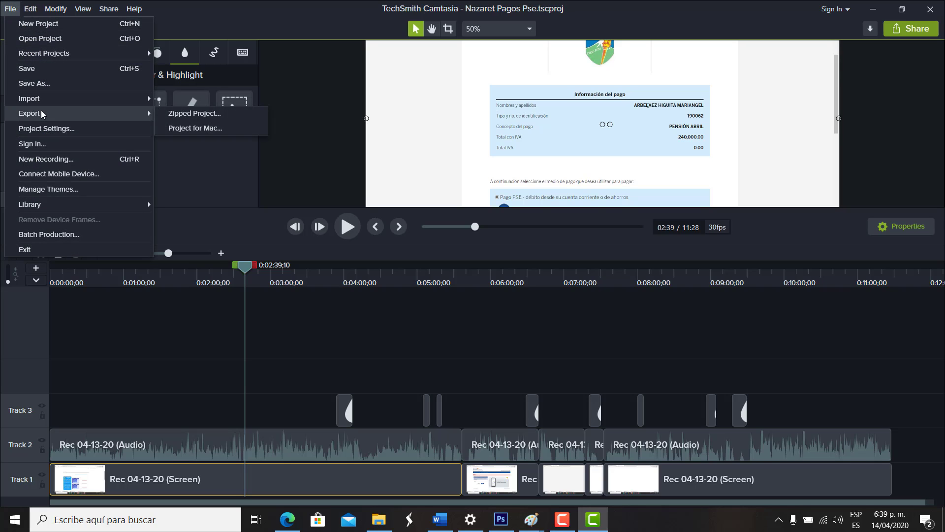
click(213, 113)
click(563, 301)
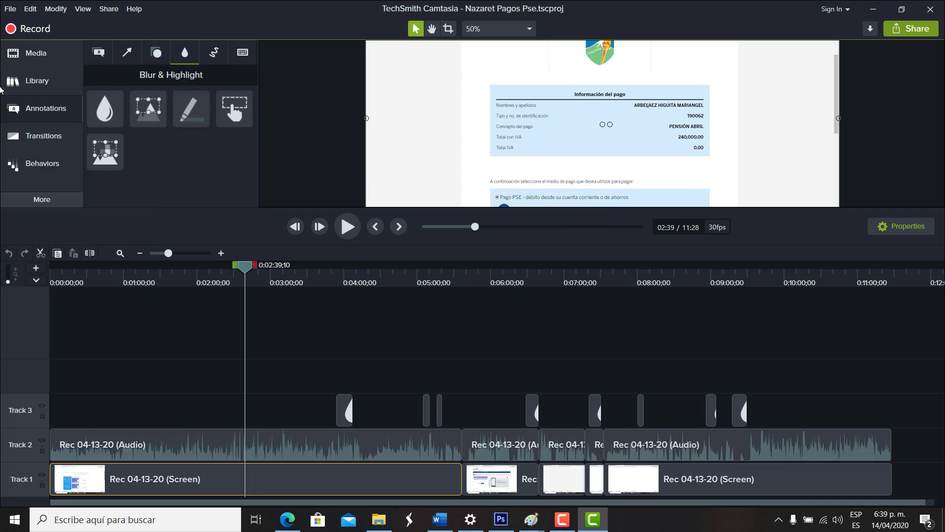
Look at the Save As options for the project and cancel without saving
click(9, 8)
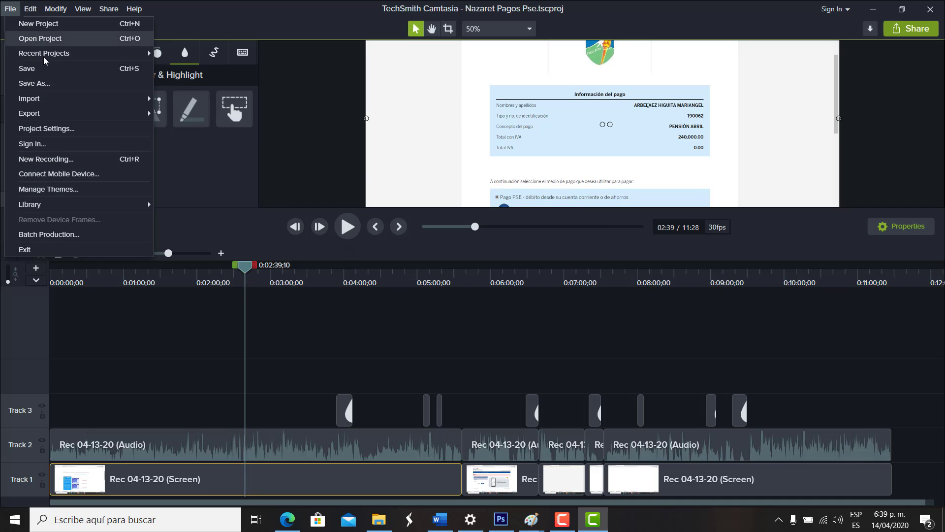
click(49, 84)
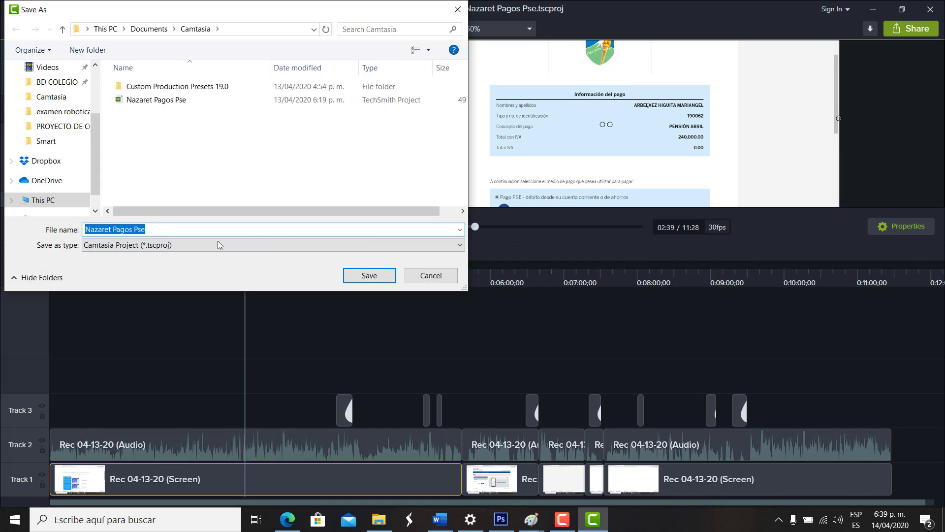
click(433, 274)
View the project's sharing destinations and the Local File Production Wizard, cancelling without producing the video
click(111, 9)
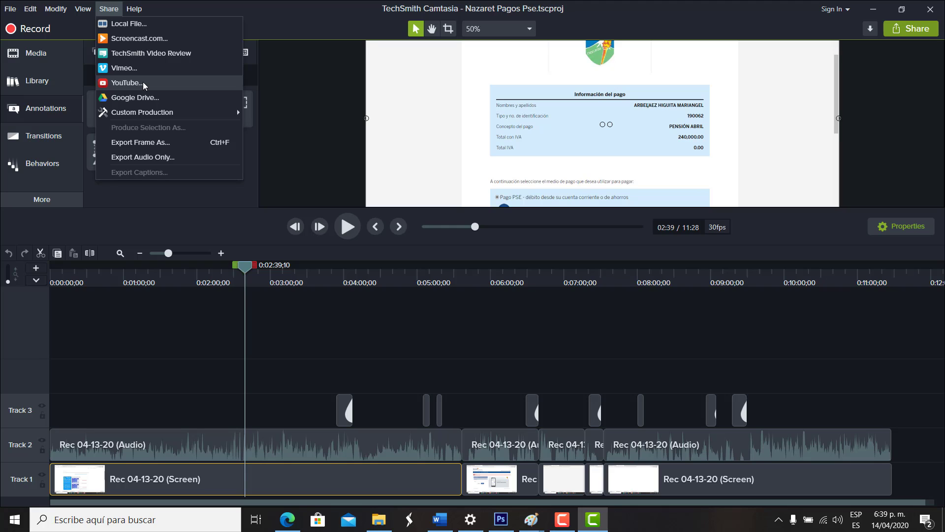
click(127, 25)
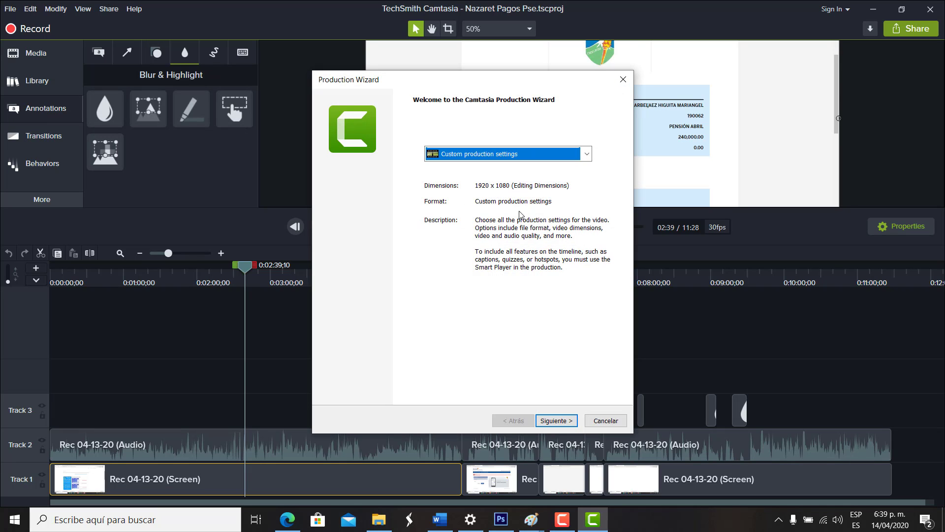
click(620, 423)
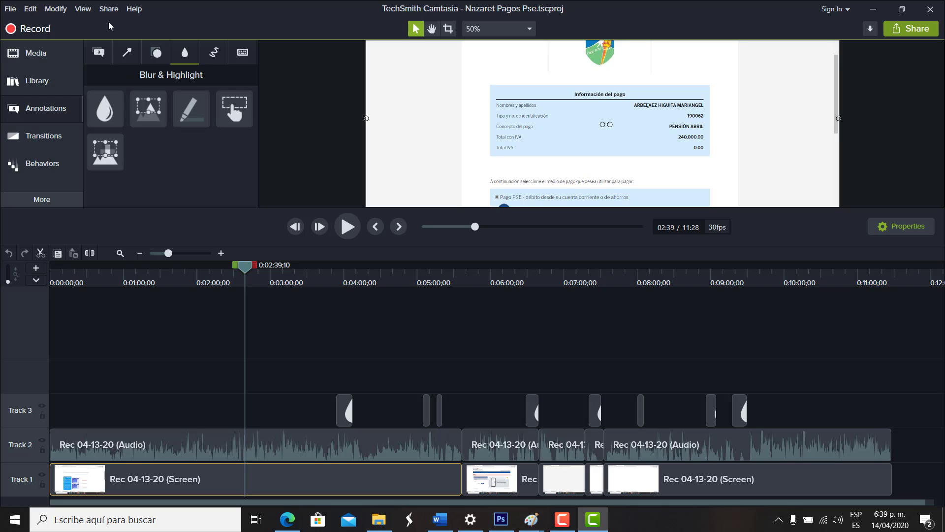
click(109, 9)
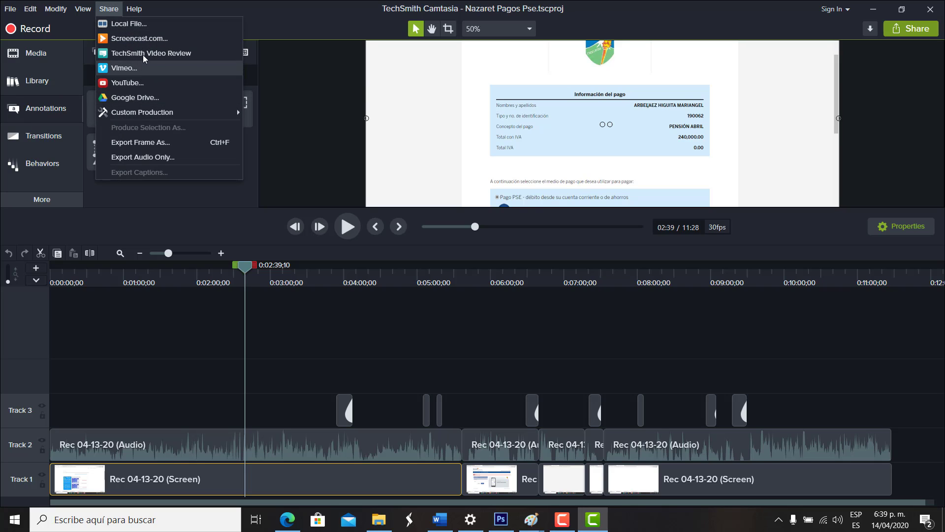
click(305, 115)
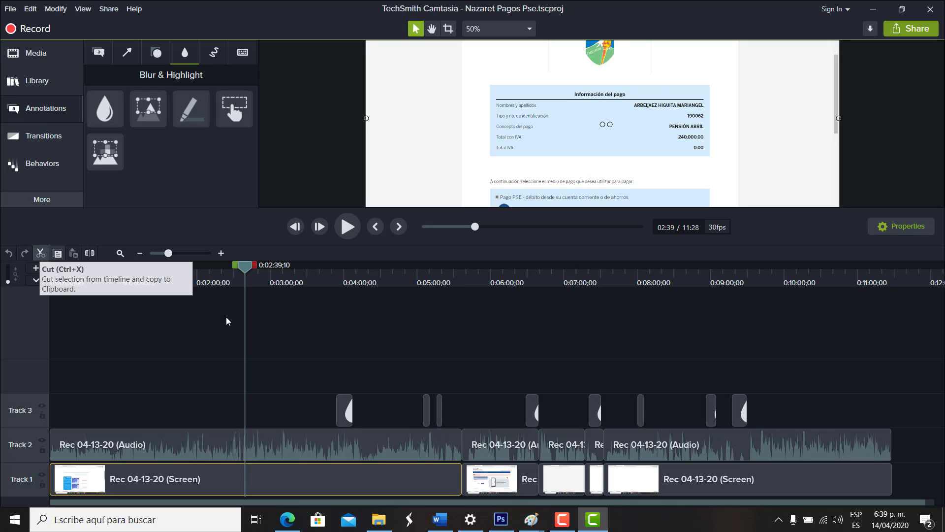
Try cutting the selected first screen clip from Track 1, and undo the cut
click(40, 254)
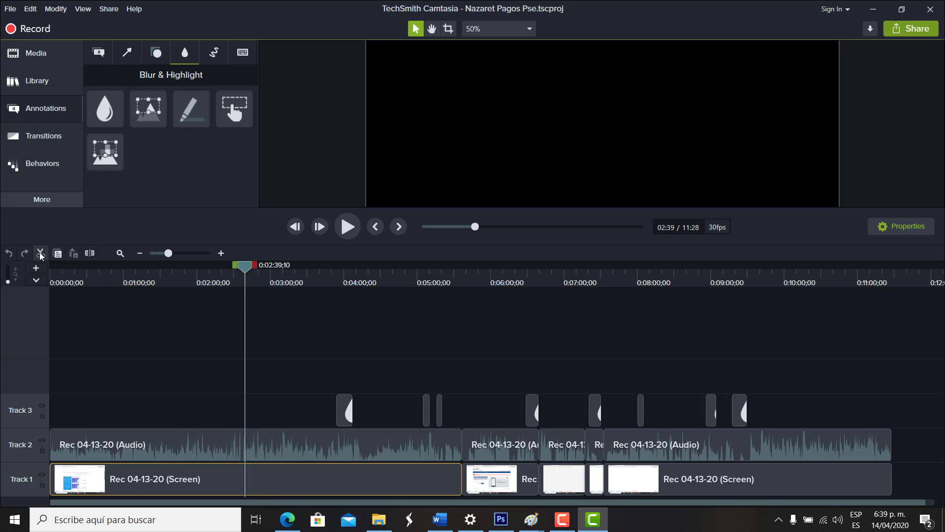
key(ctrl+z)
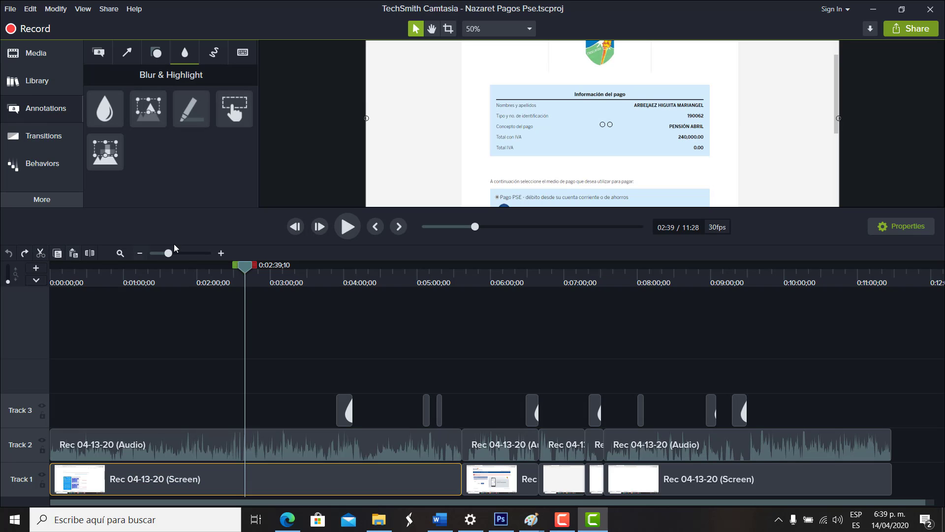
Split the first screen clip on Track 1 at 0:02:50;06 and move the playhead to 0:03:29;07
click(205, 282)
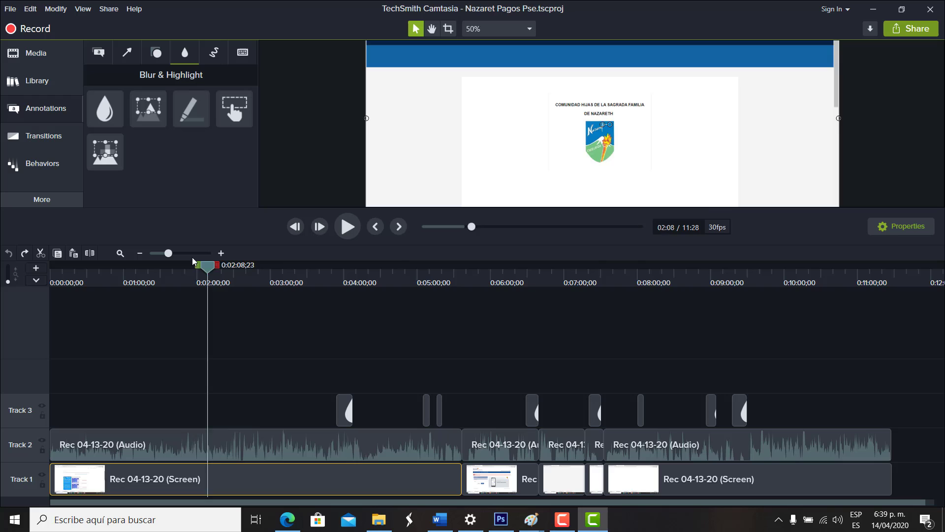
click(260, 284)
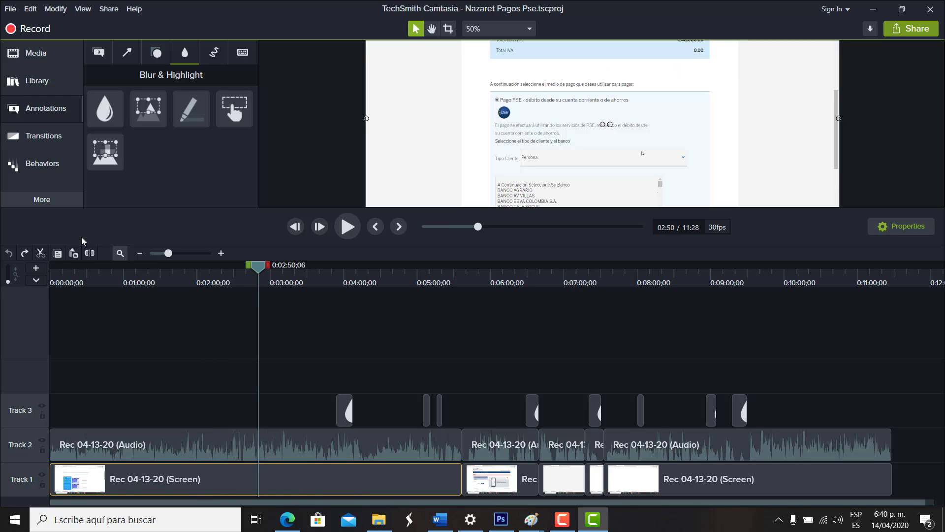
click(90, 254)
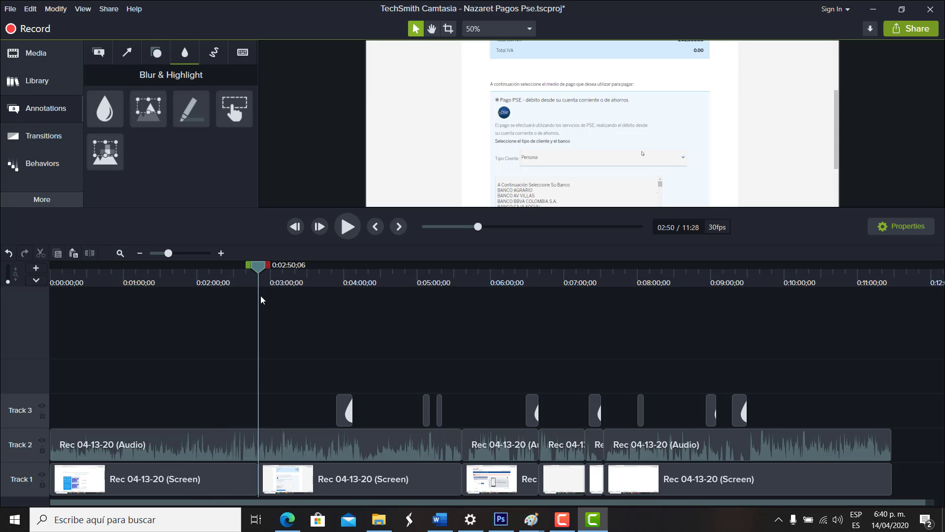
drag(290, 275, 306, 274)
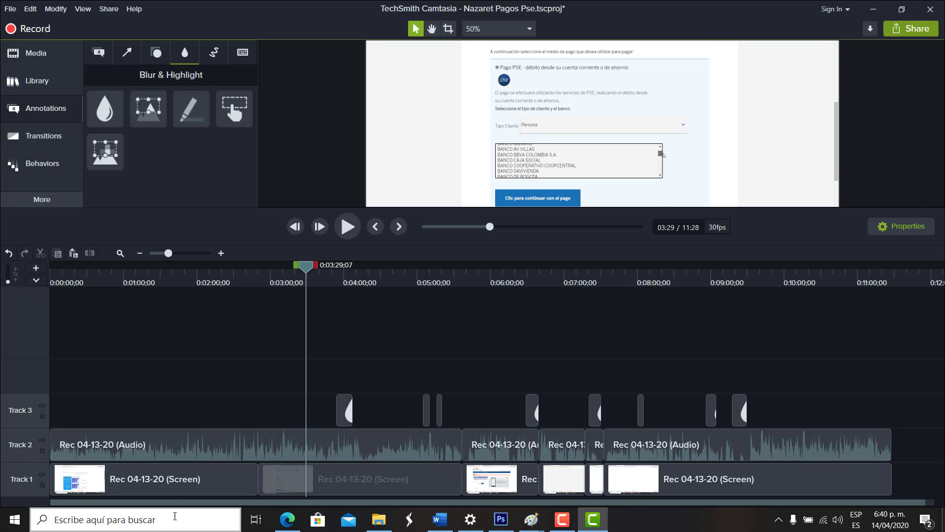
click(192, 473)
drag(192, 473, 182, 493)
Try splitting the first audio clip on Track 2 at 0:02:50;18
click(244, 445)
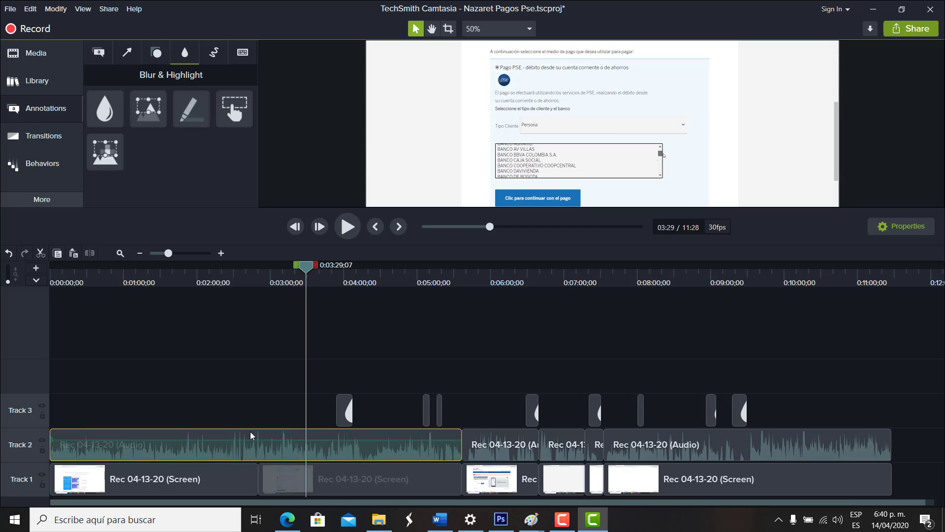
drag(306, 266, 254, 268)
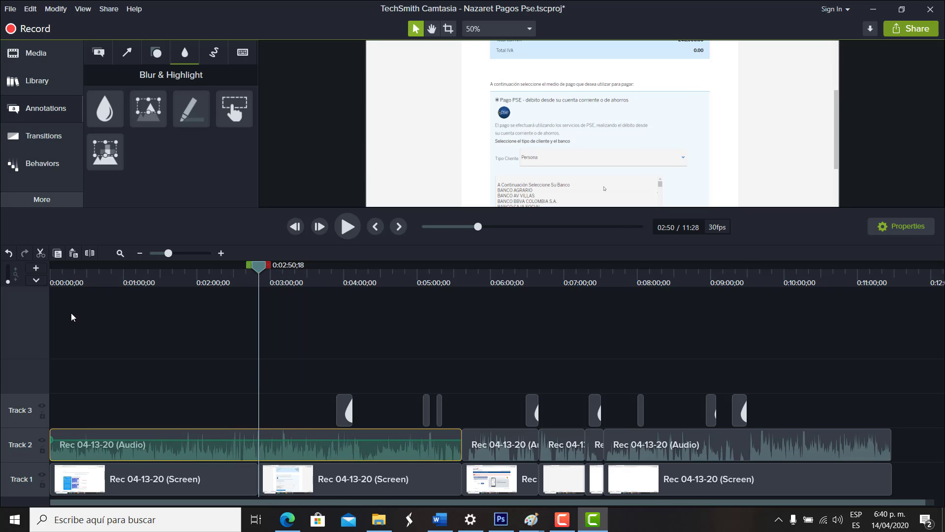
click(90, 253)
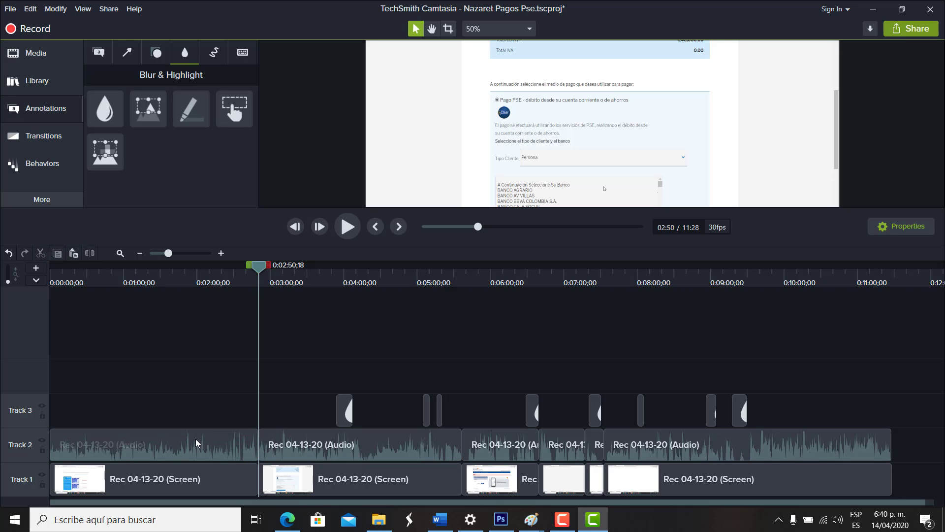
drag(196, 441, 155, 452)
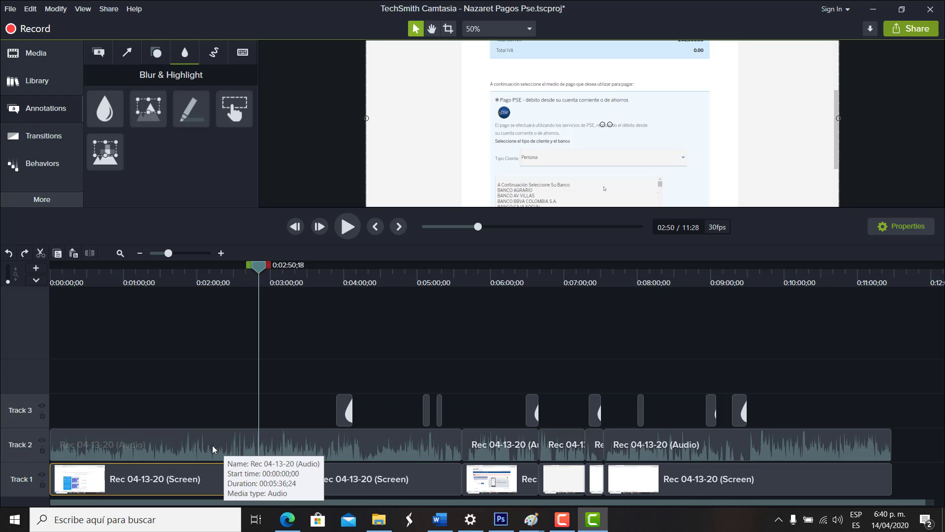
Try moving the first audio clip onto a new track above Track 3, and return it to Track 2
drag(219, 453, 150, 298)
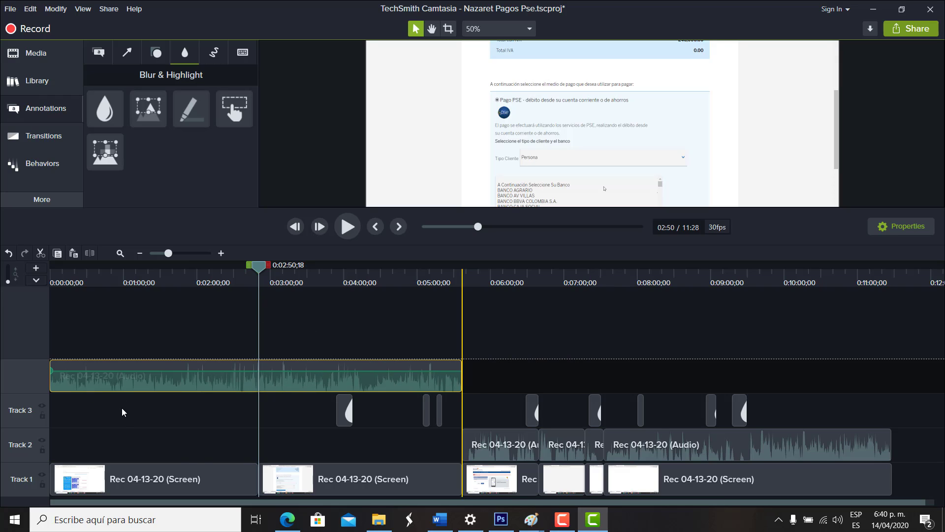
drag(123, 412, 199, 472)
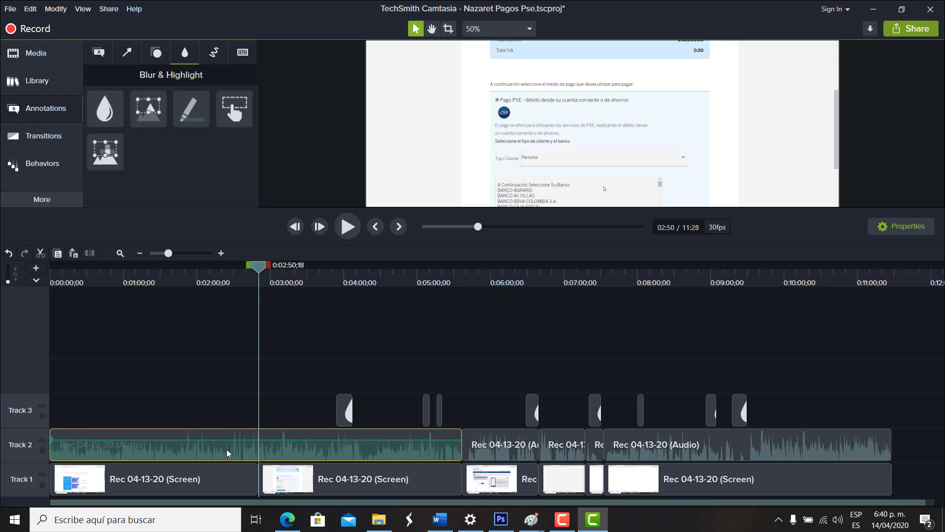
click(339, 311)
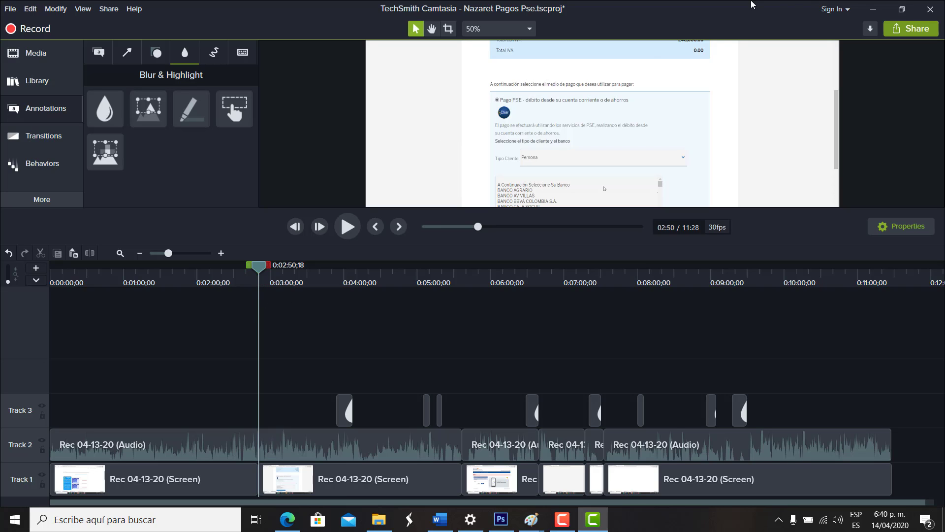
Switch to File Explorer, open the inner Camtasia Studio 9 Por El Jordi folder, and read the INSTRUCCIONES text file
click(873, 9)
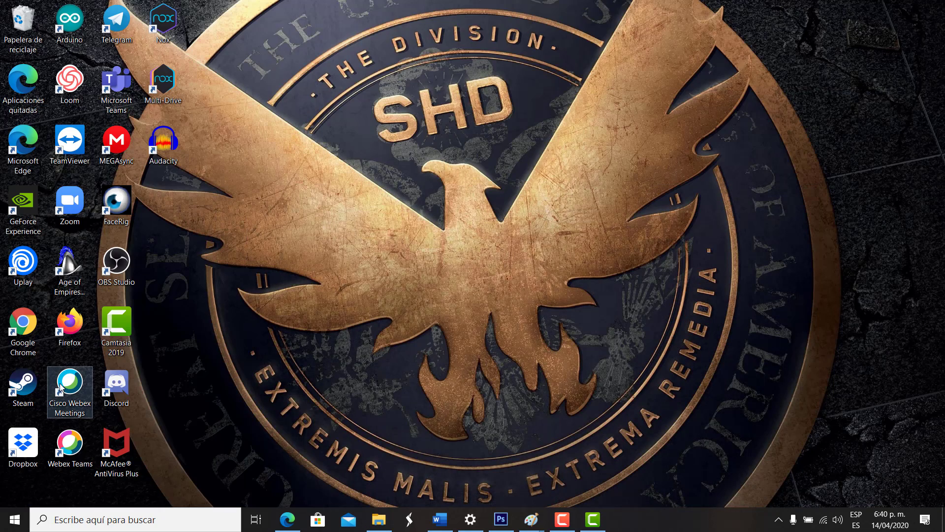
click(378, 520)
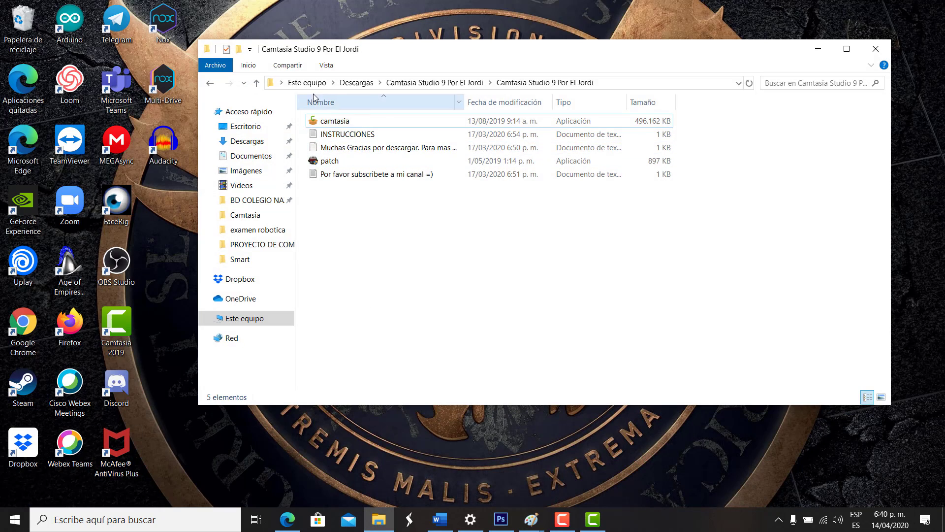
click(435, 83)
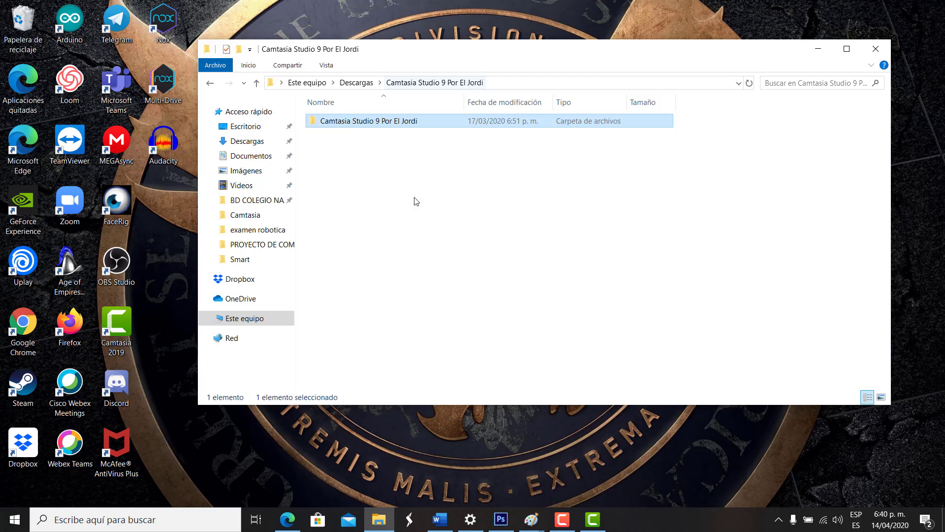
double_click(348, 123)
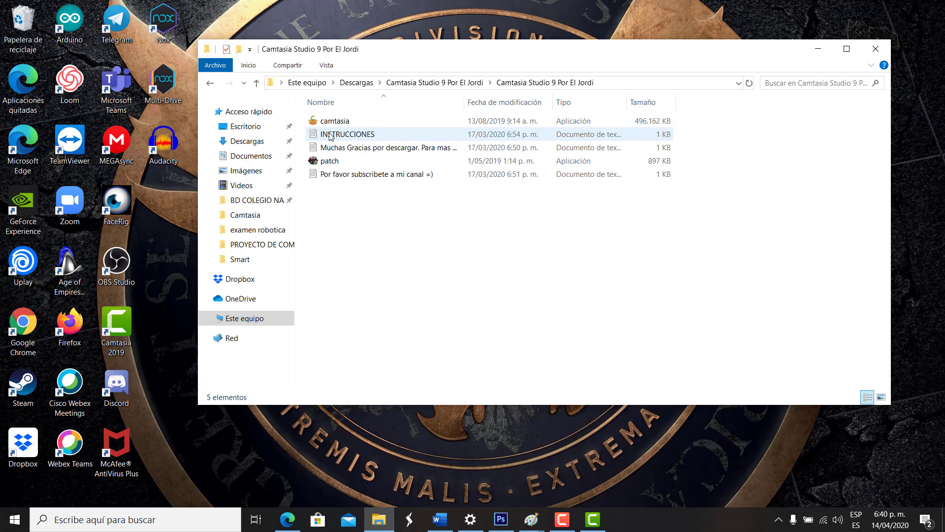
double_click(330, 136)
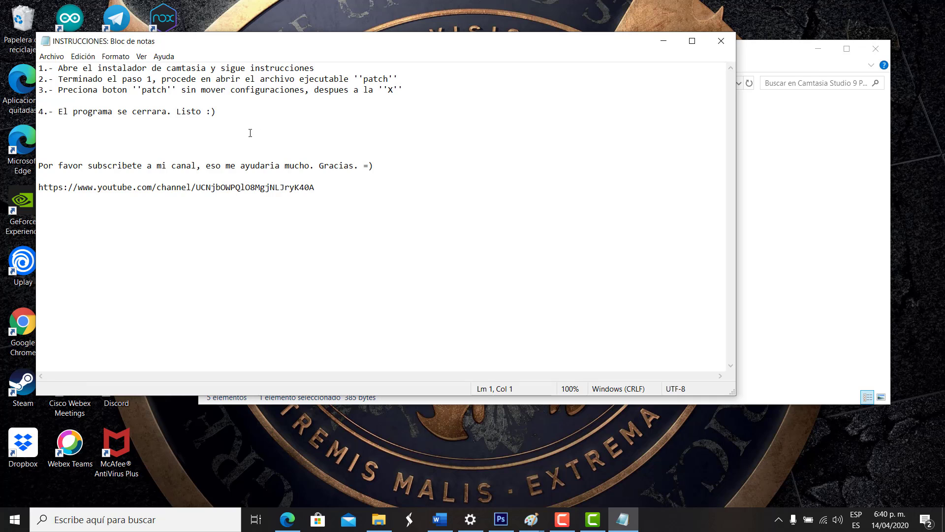
click(720, 41)
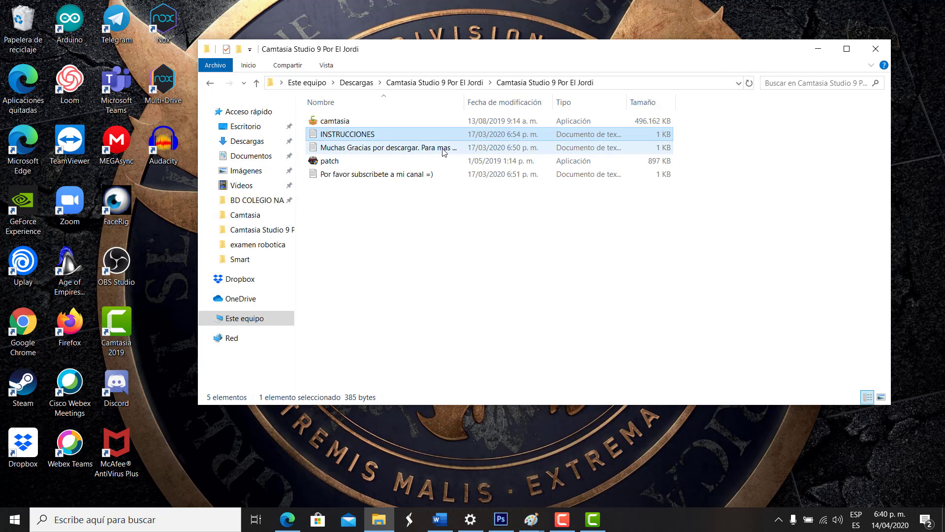
Select the patch file, and view the McAfee AntiVirus Plus configuration options without changing any
click(335, 163)
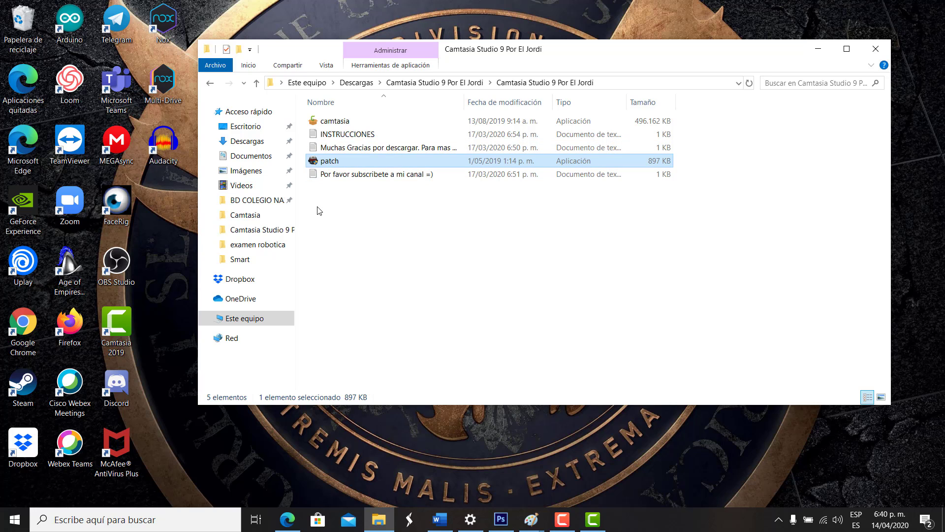
click(777, 519)
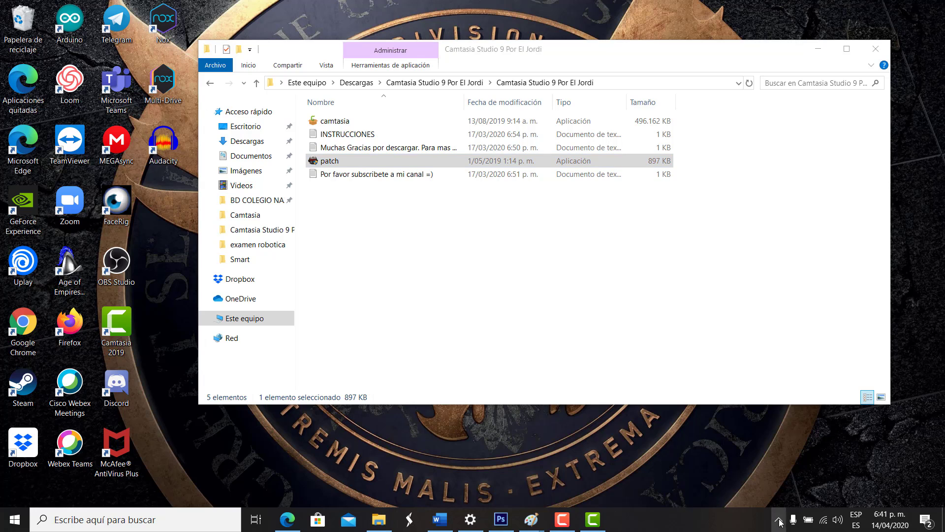
right_click(800, 453)
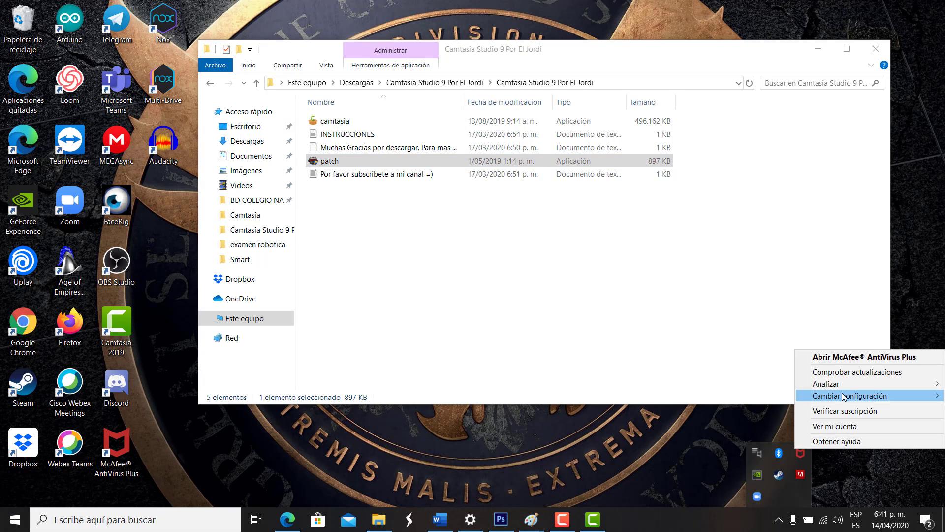
mouse_move(832, 396)
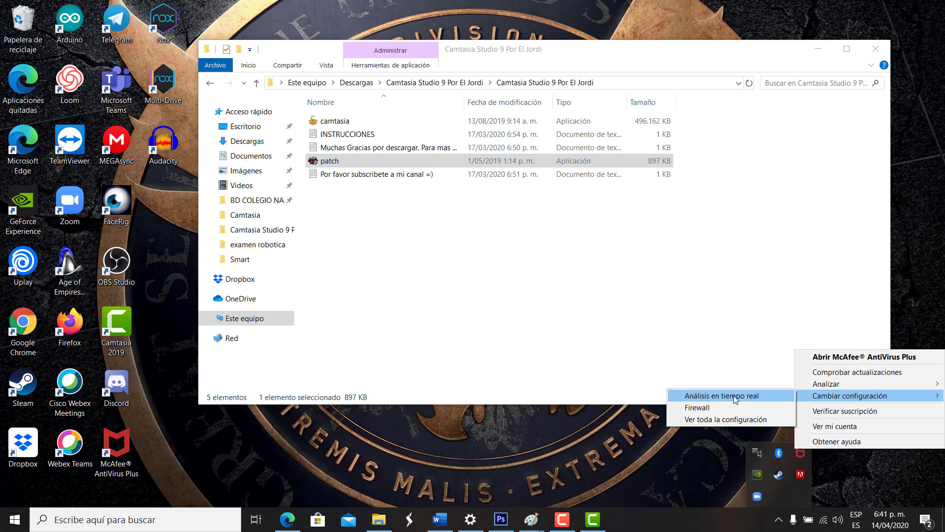
click(598, 296)
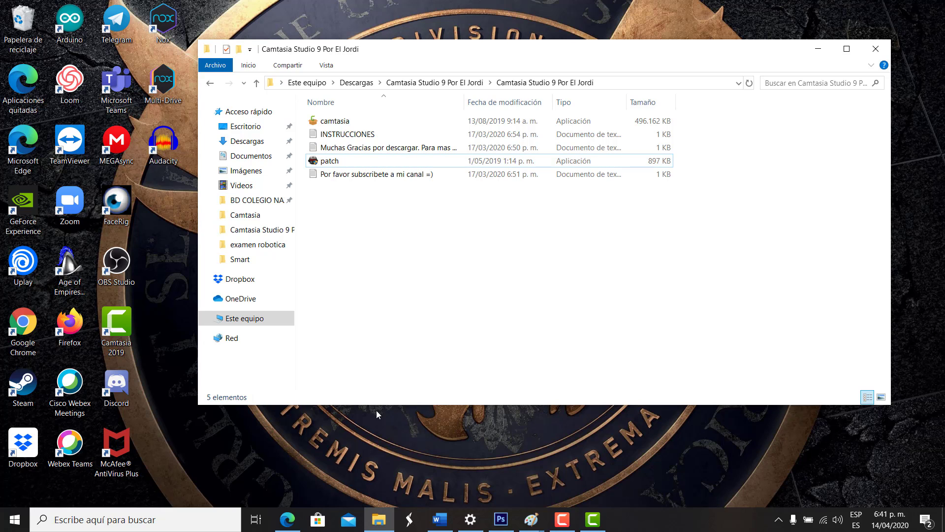
Search Windows for "seguridad" and open Seguridad de Windows
click(183, 516)
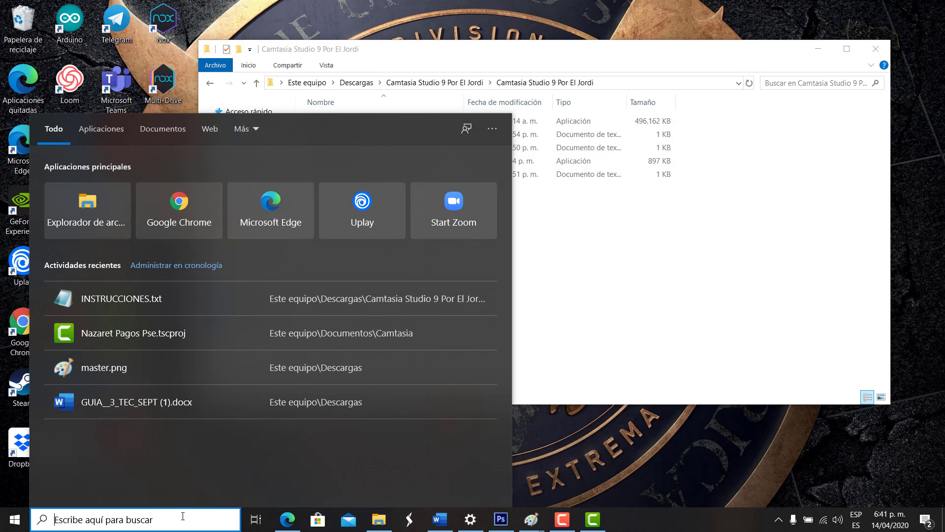
text(e)
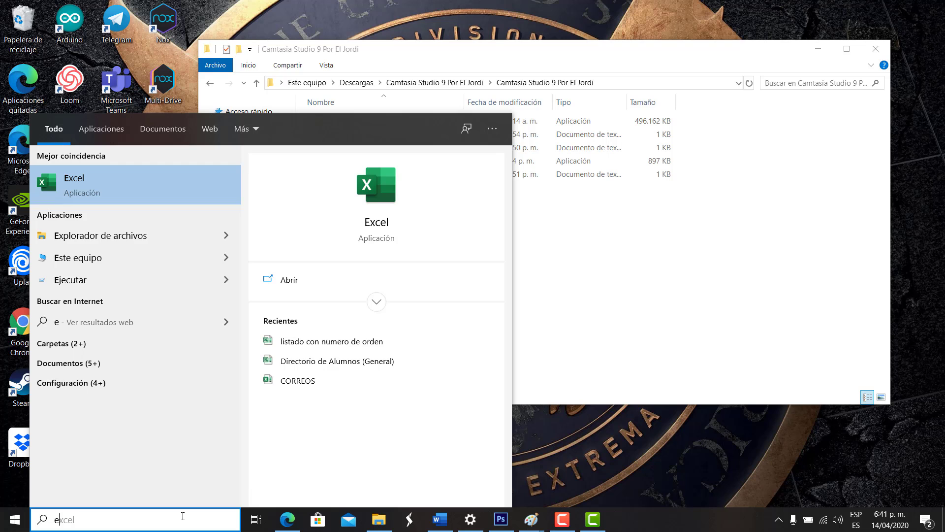
key(BackSpace)
text(segurid)
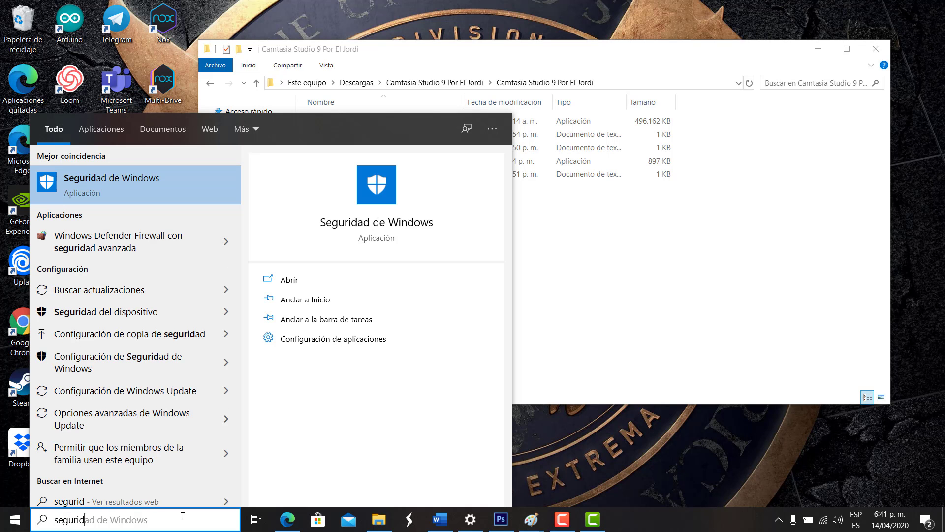
text(ad)
key(Return)
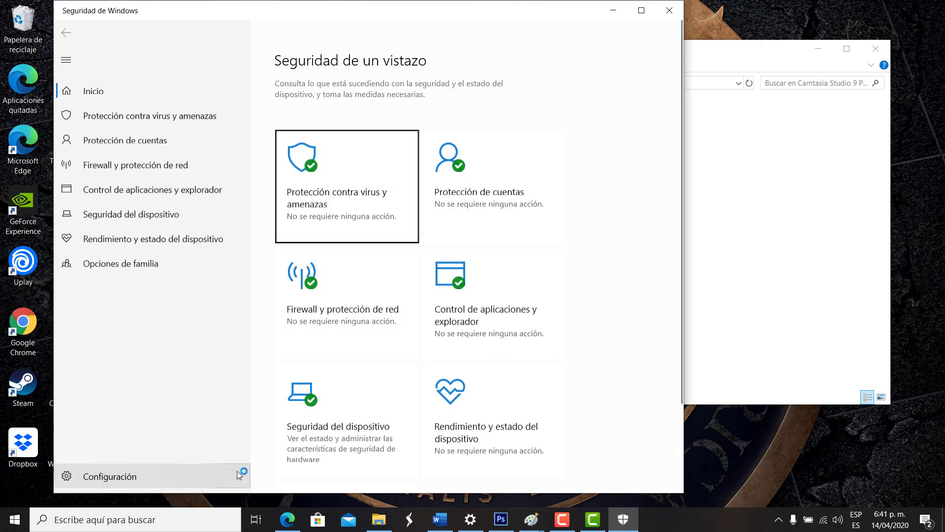
Examine the virus and threat protection page and the Windows Defender antivirus options, and close the security window
click(92, 118)
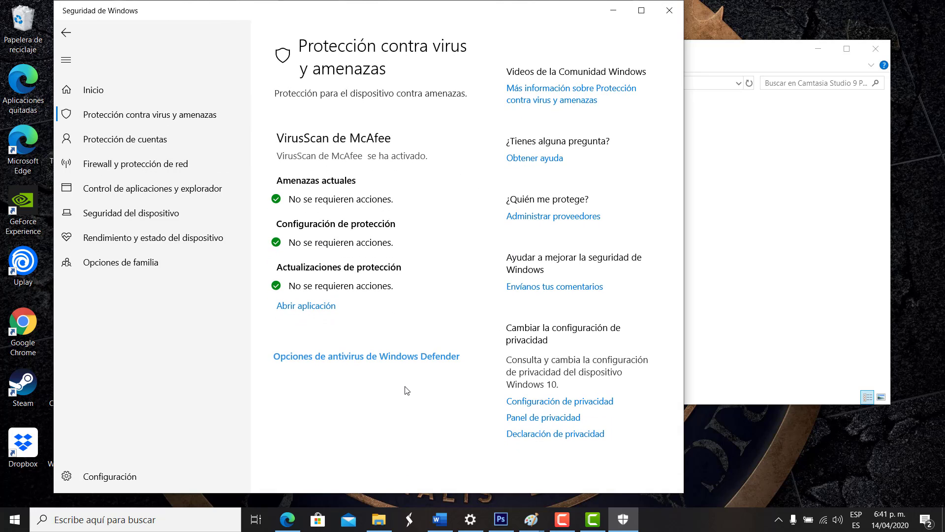
click(399, 358)
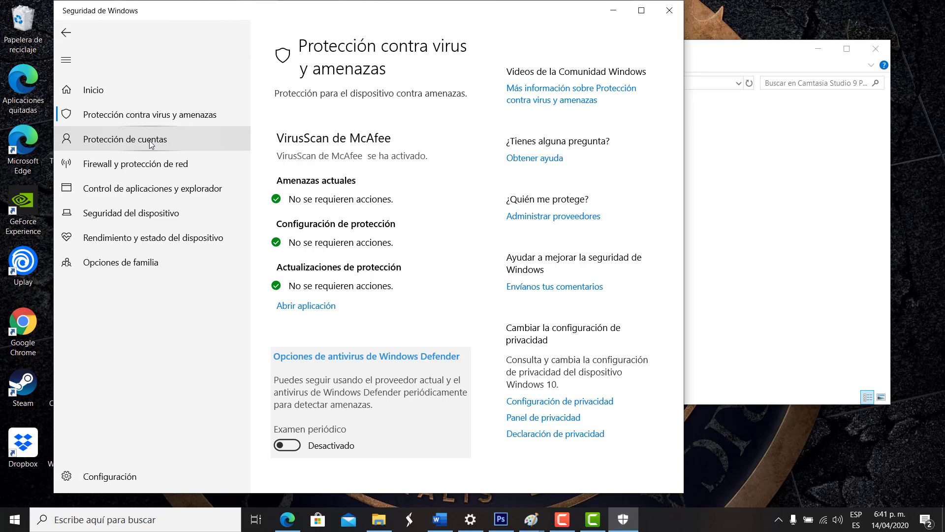
click(101, 91)
click(359, 203)
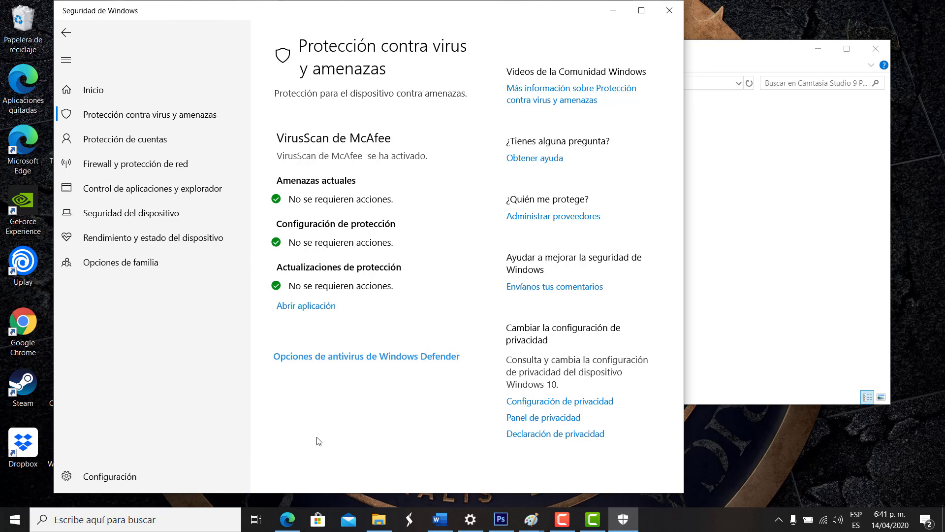
click(665, 9)
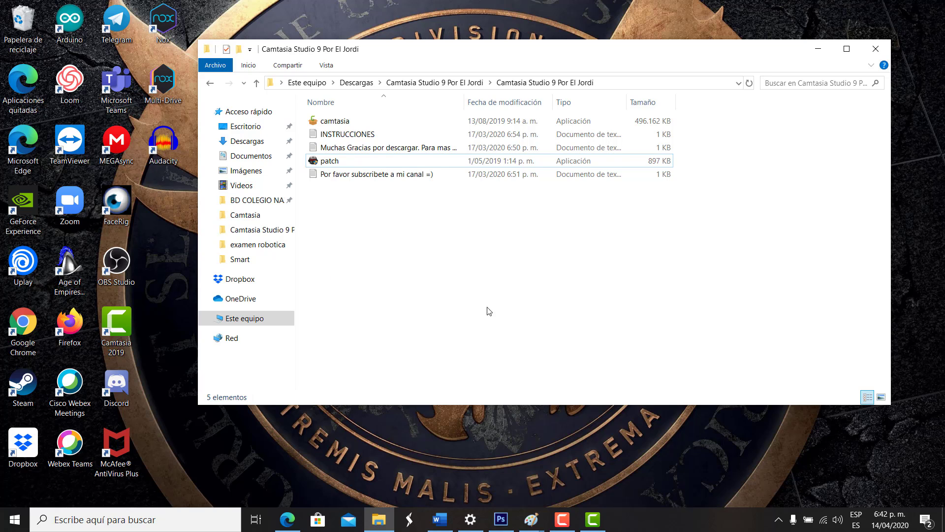
Minimize the installer folder and switch back to the Camtasia project
click(818, 49)
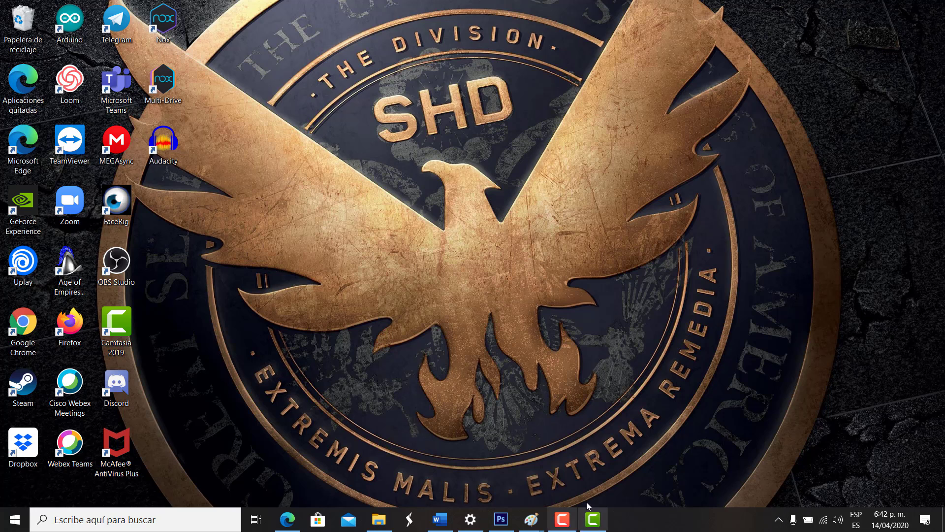
click(594, 520)
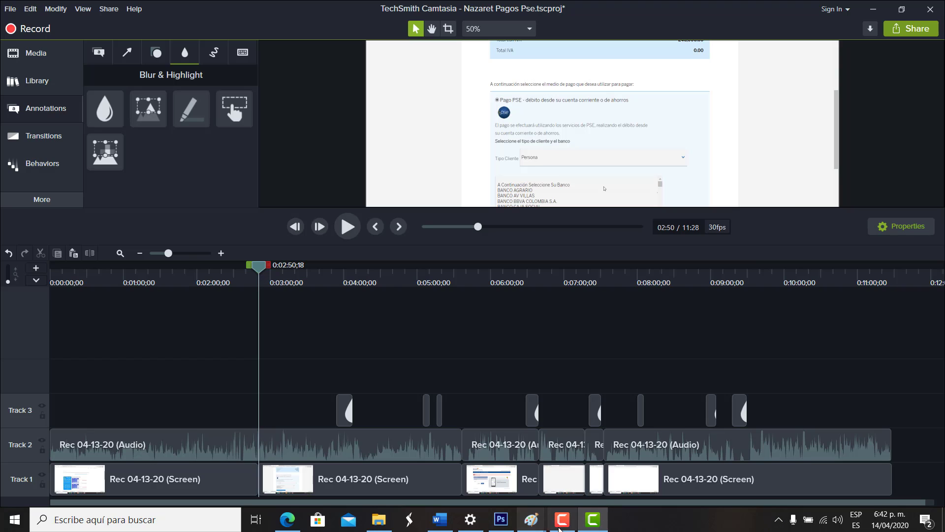